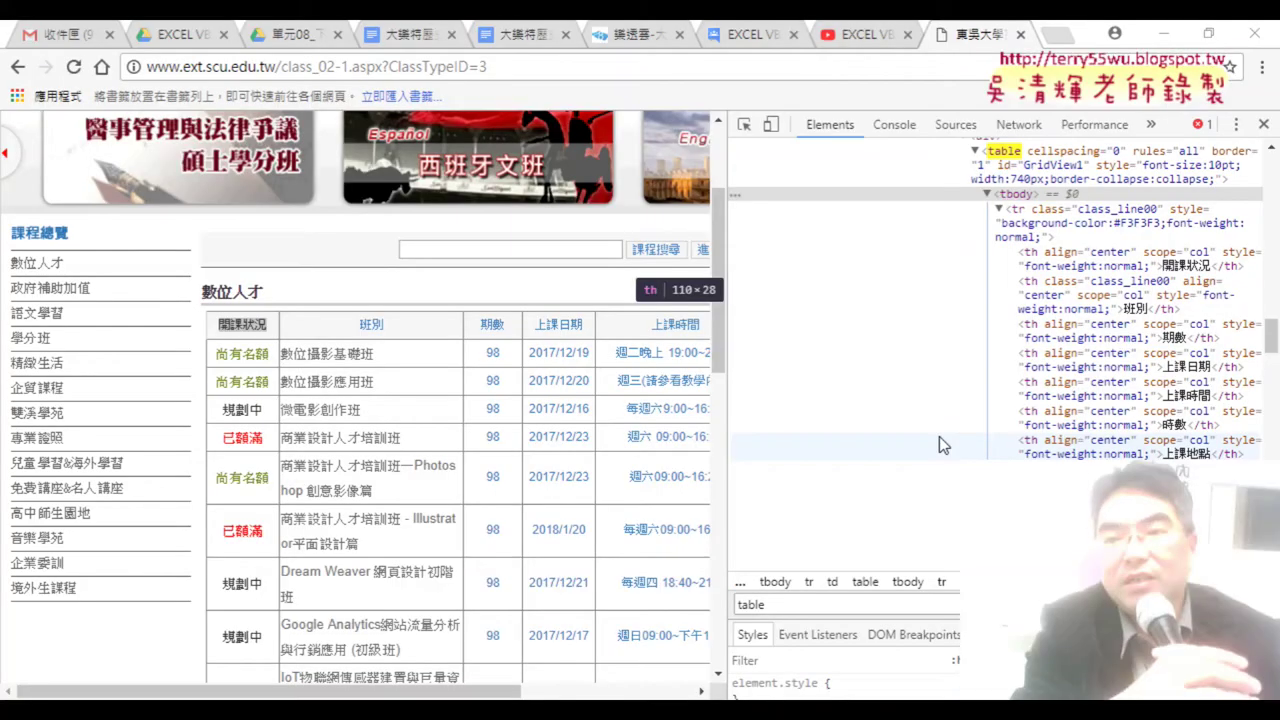
Step: Expand the course table element in DevTools and select the tbody holding its rows
left_click(1008, 153)
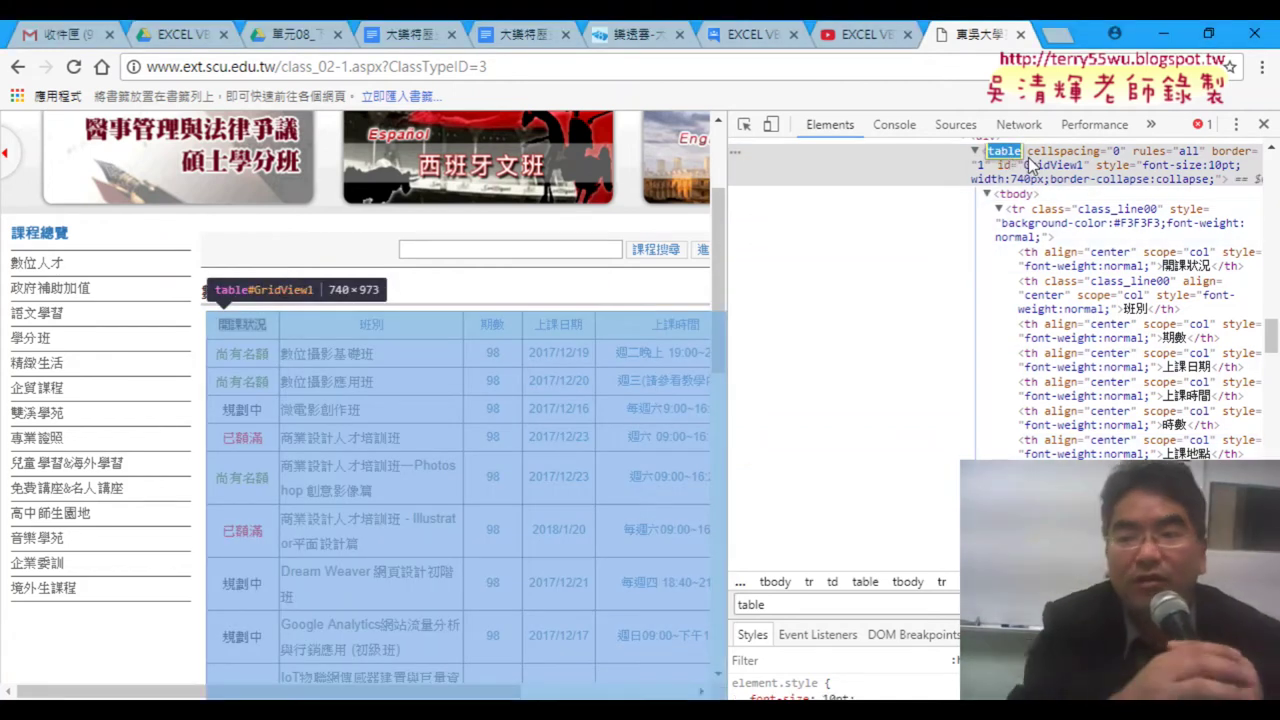
left_click(975, 151)
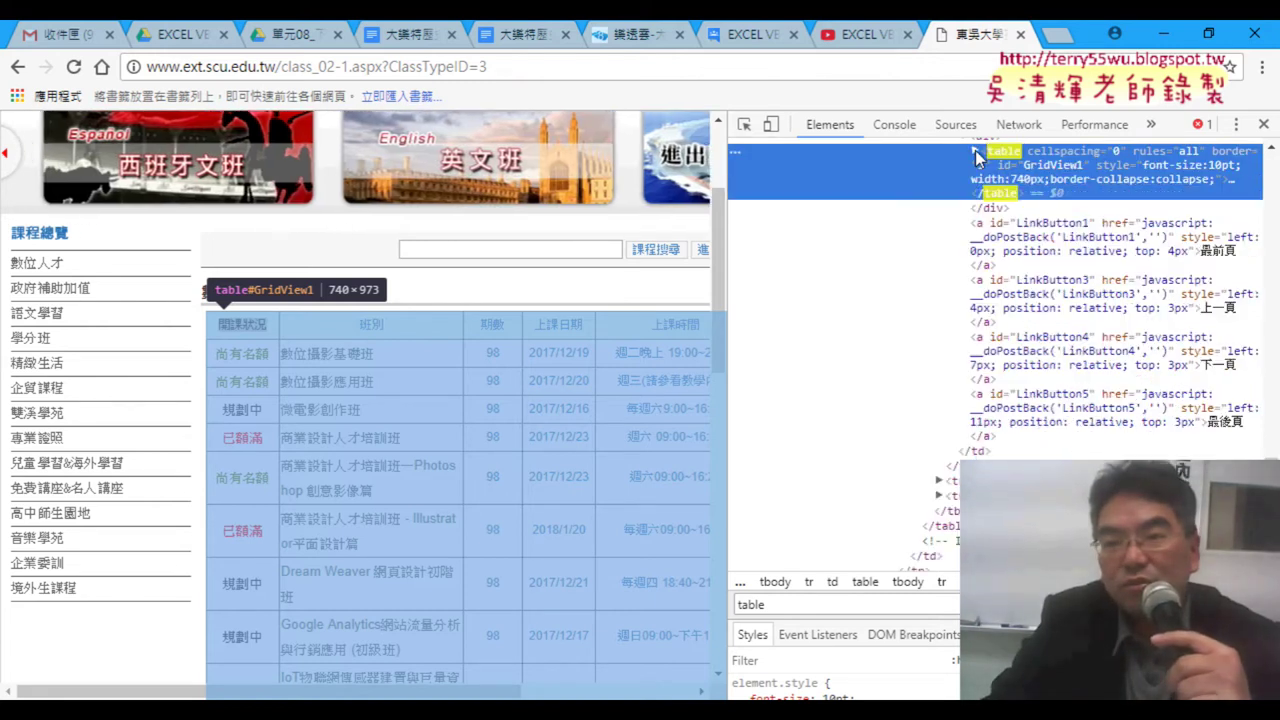
left_click(975, 151)
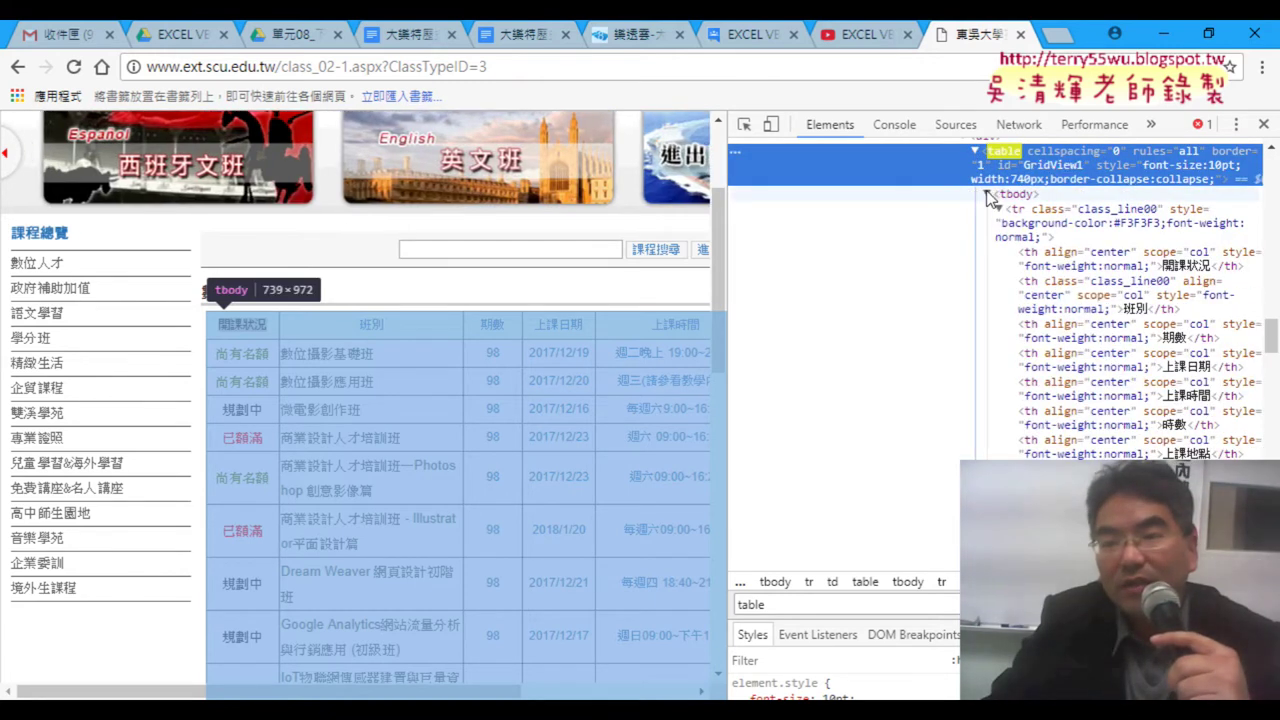
left_click(987, 194)
left_click(987, 194)
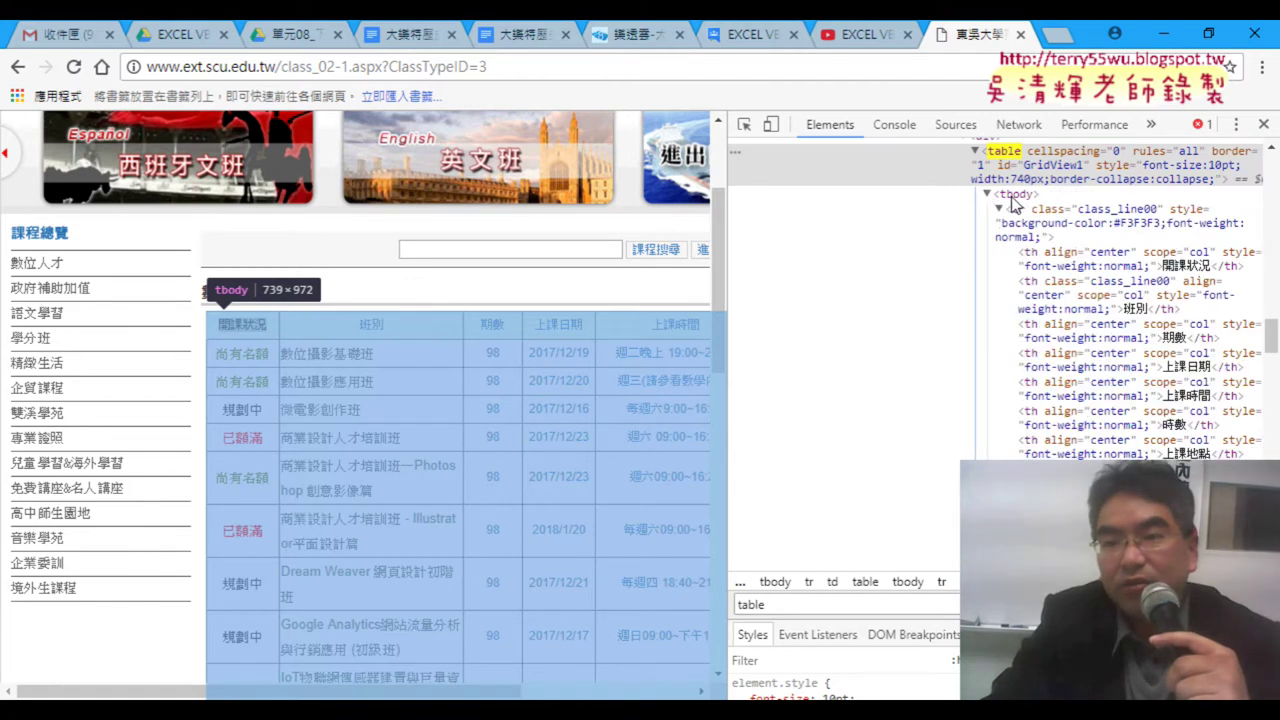
left_click(1012, 198)
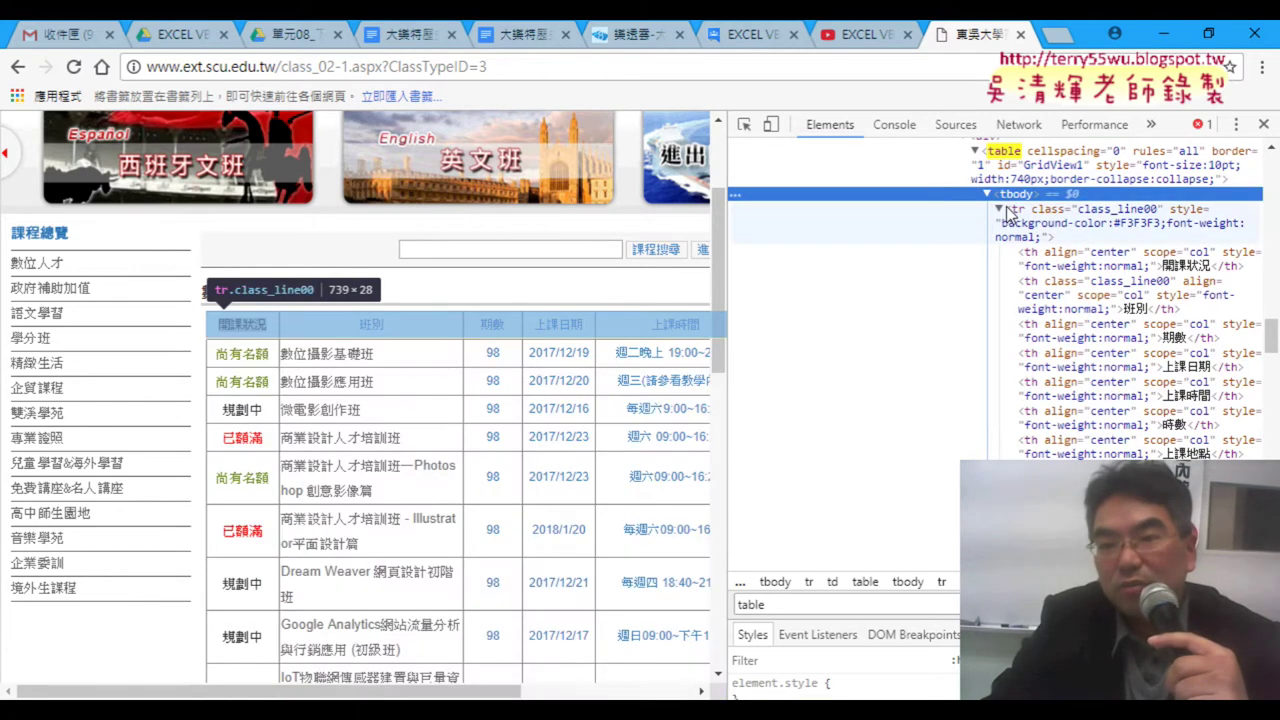
left_click(1024, 217)
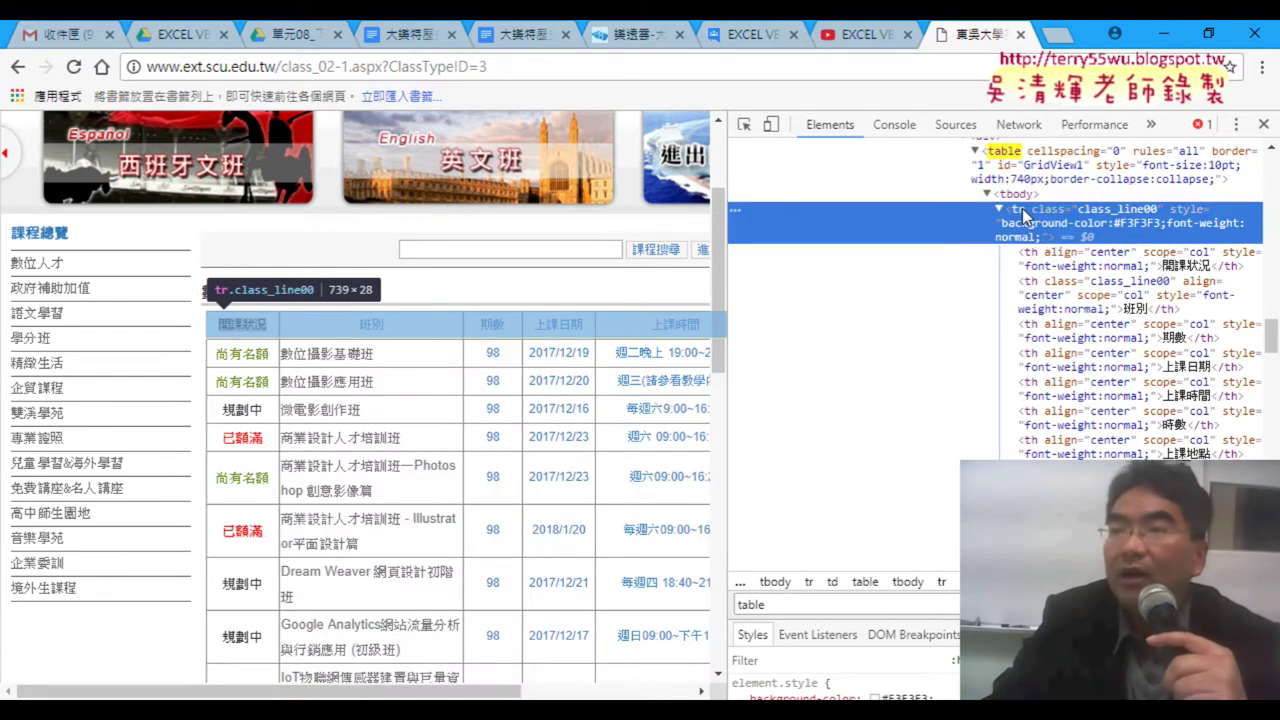
left_click(987, 195)
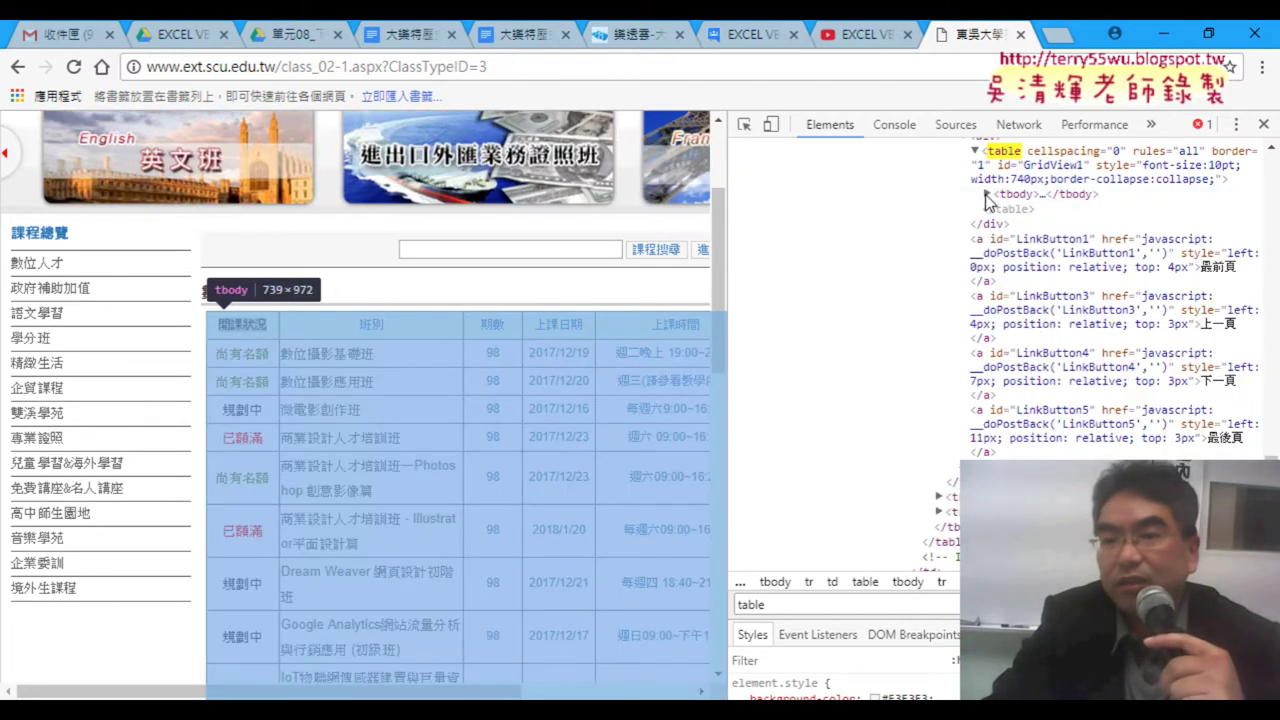
left_click(987, 195)
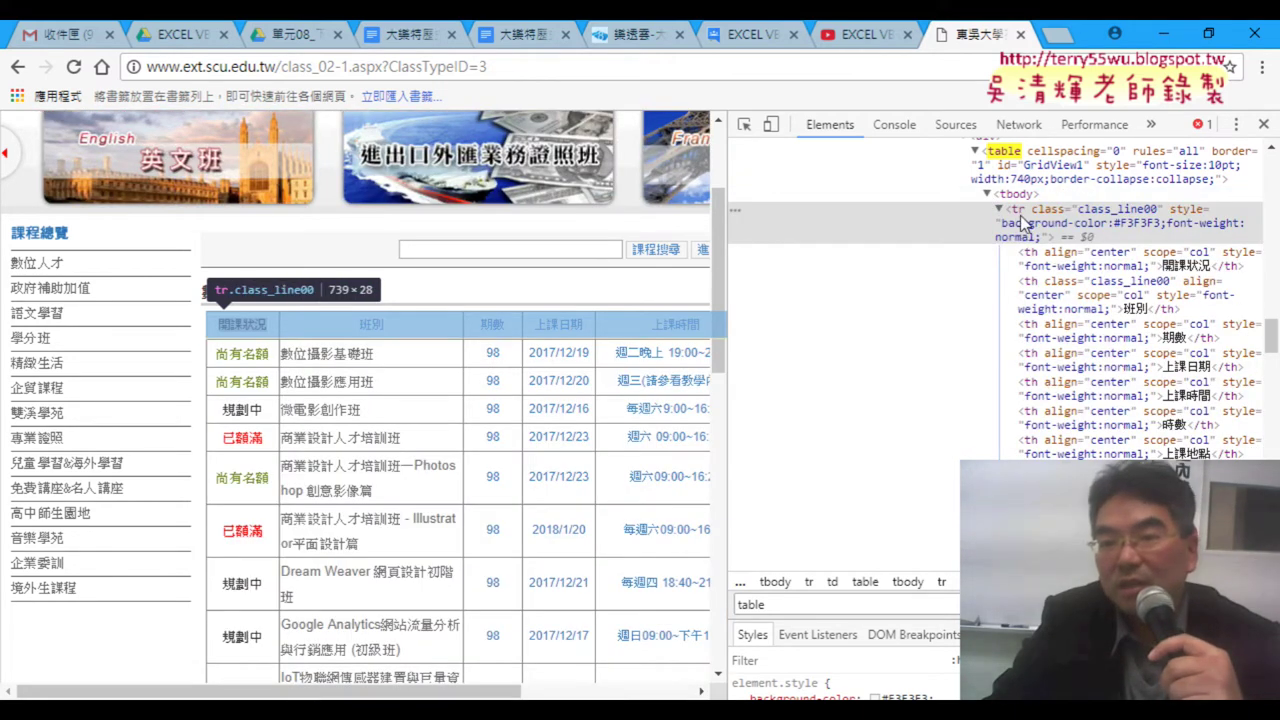
left_click(1024, 219)
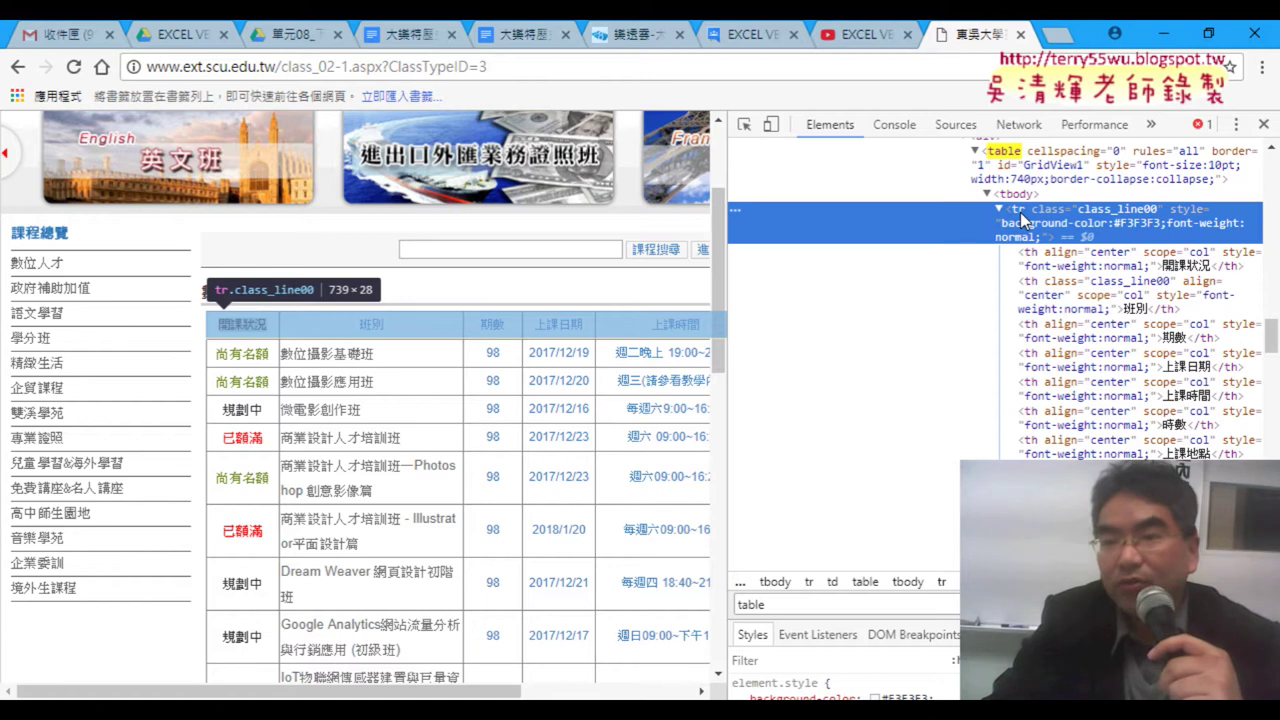
left_click(1010, 196)
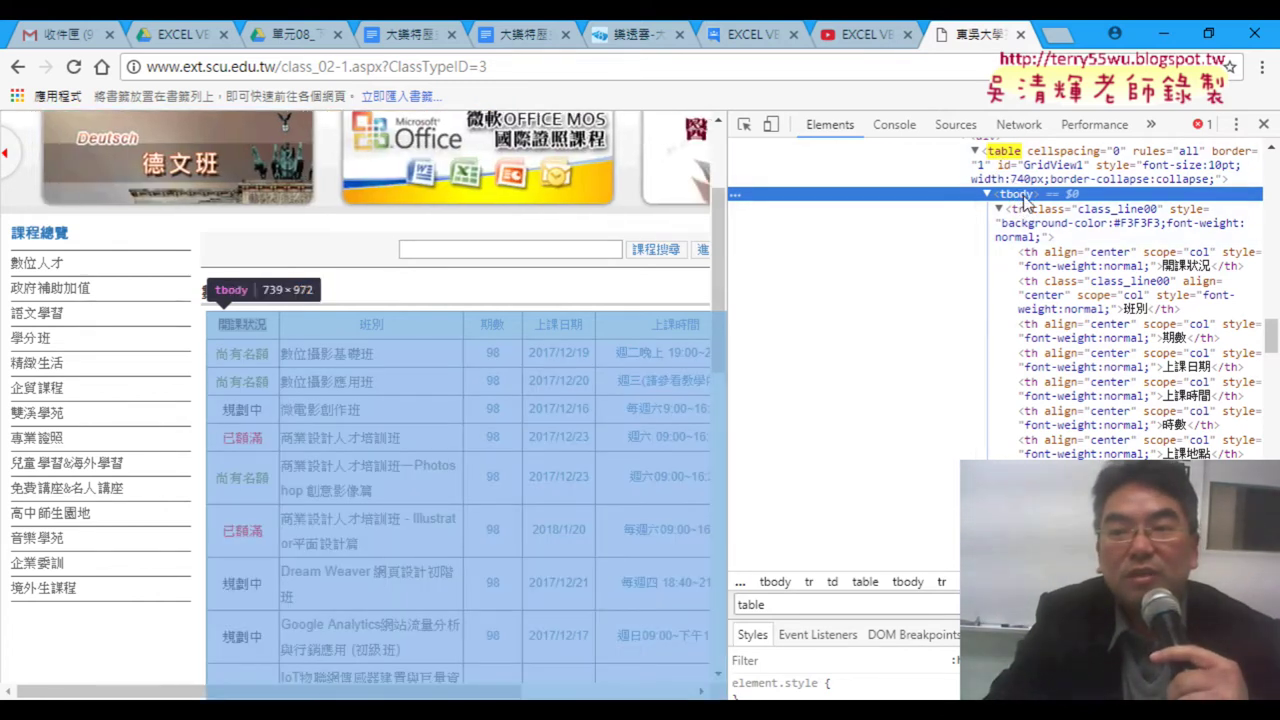
Step: Search the Elements panel for tbody, step through the matches, then return to the VBA editor
double_click(1024, 196)
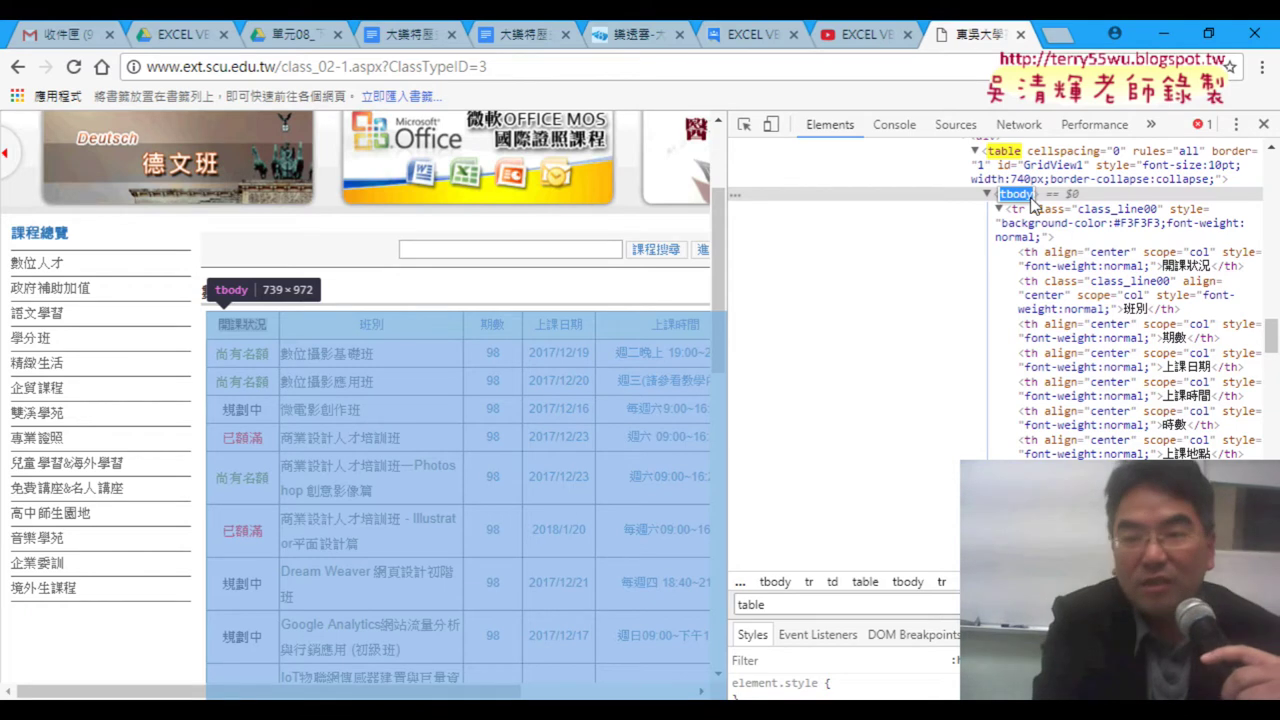
key("Right")
left_click(766, 606)
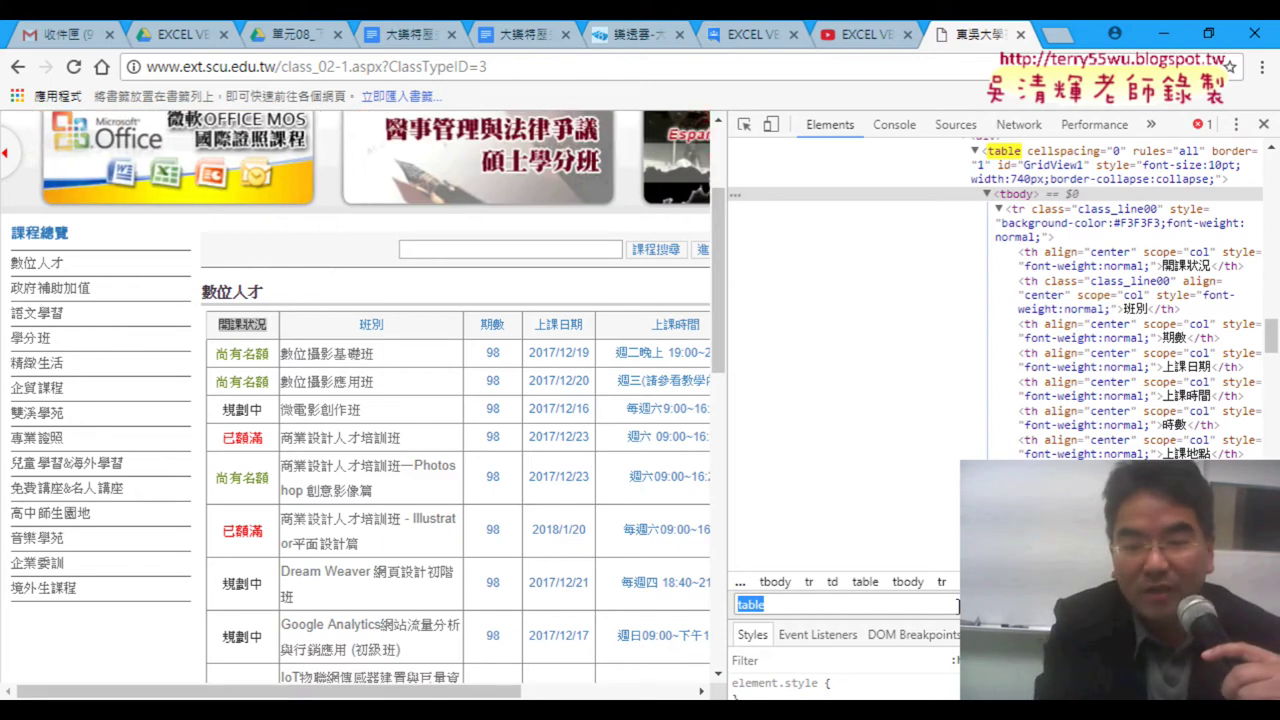
type("tbody")
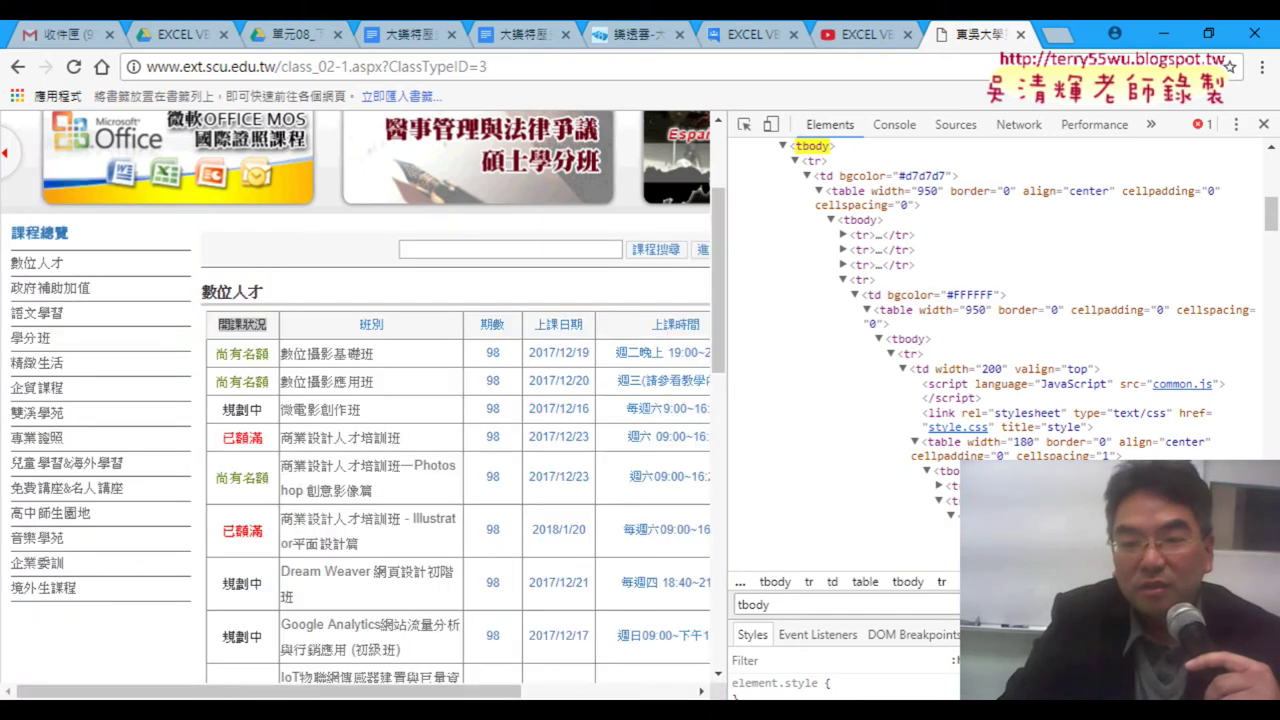
key("Return")
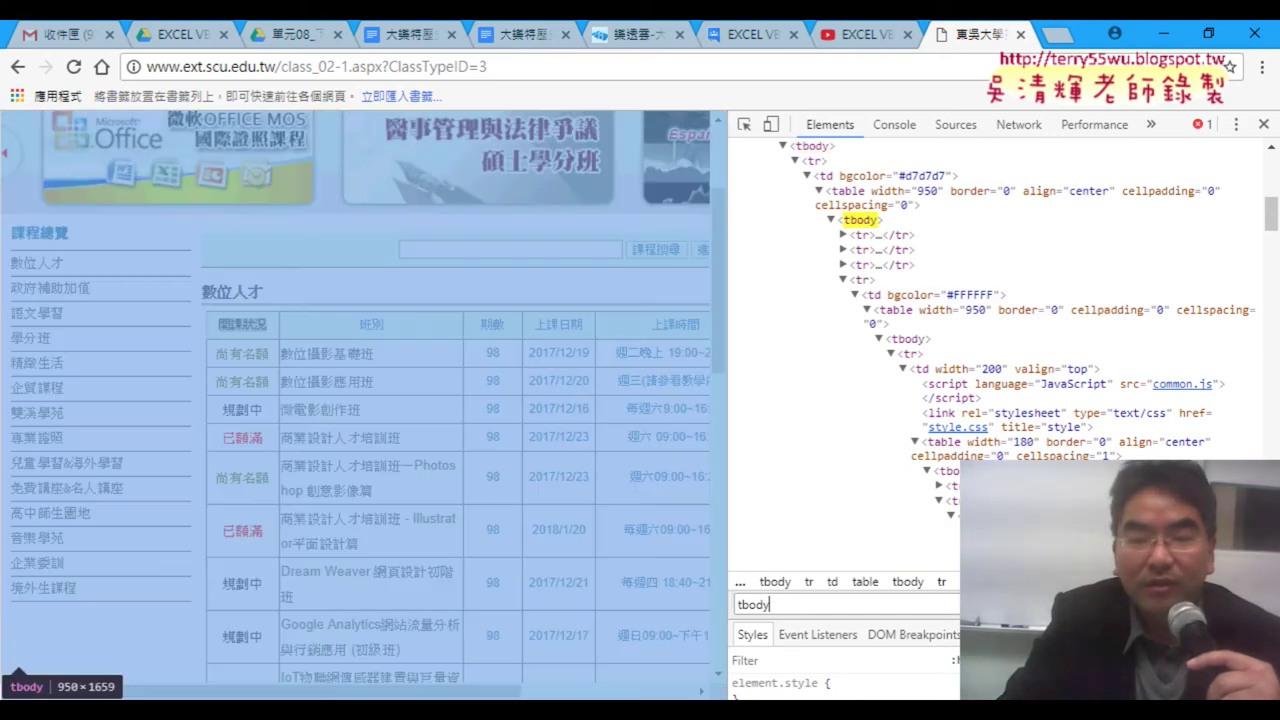
key("Return")
key("Return")
key("Return")
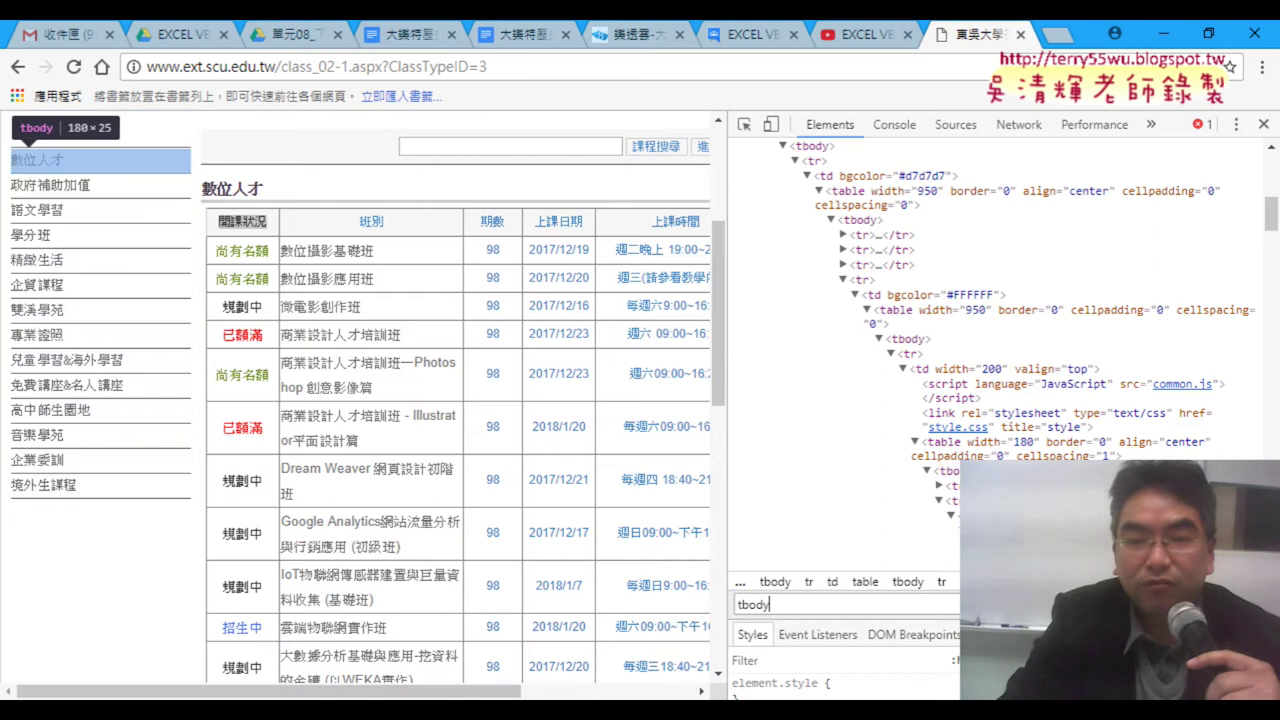
key("Return")
key("Return")
key("Return")
key("Return")
key("Return")
key("Return")
key("Return")
key("Return")
key("Return")
key("Return")
key("Return")
key("Return")
key("Return")
key("Return")
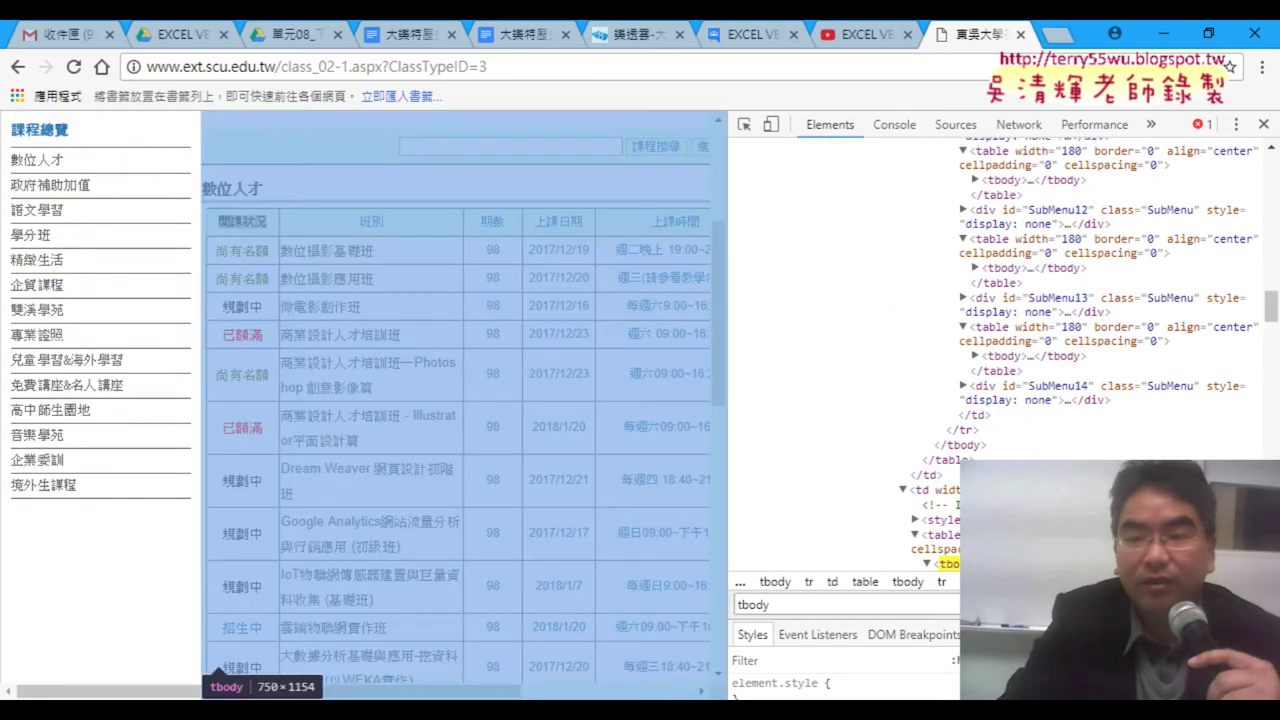
key("Return")
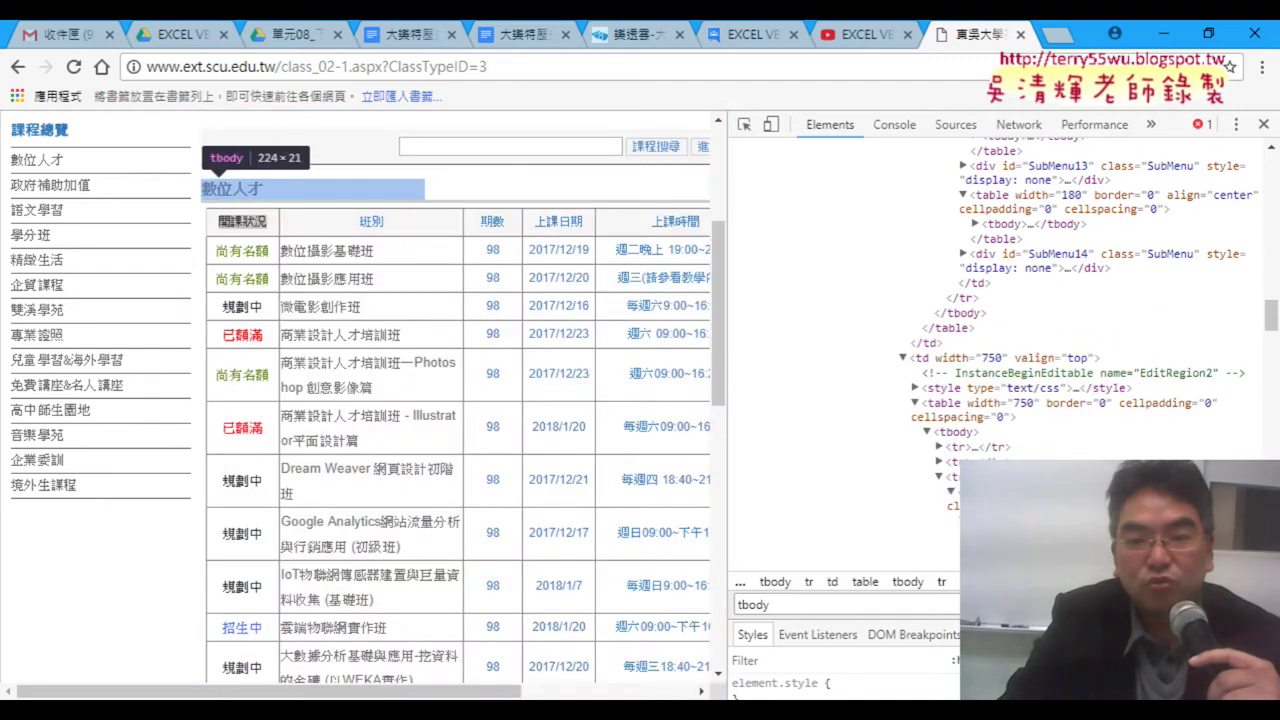
key("Return")
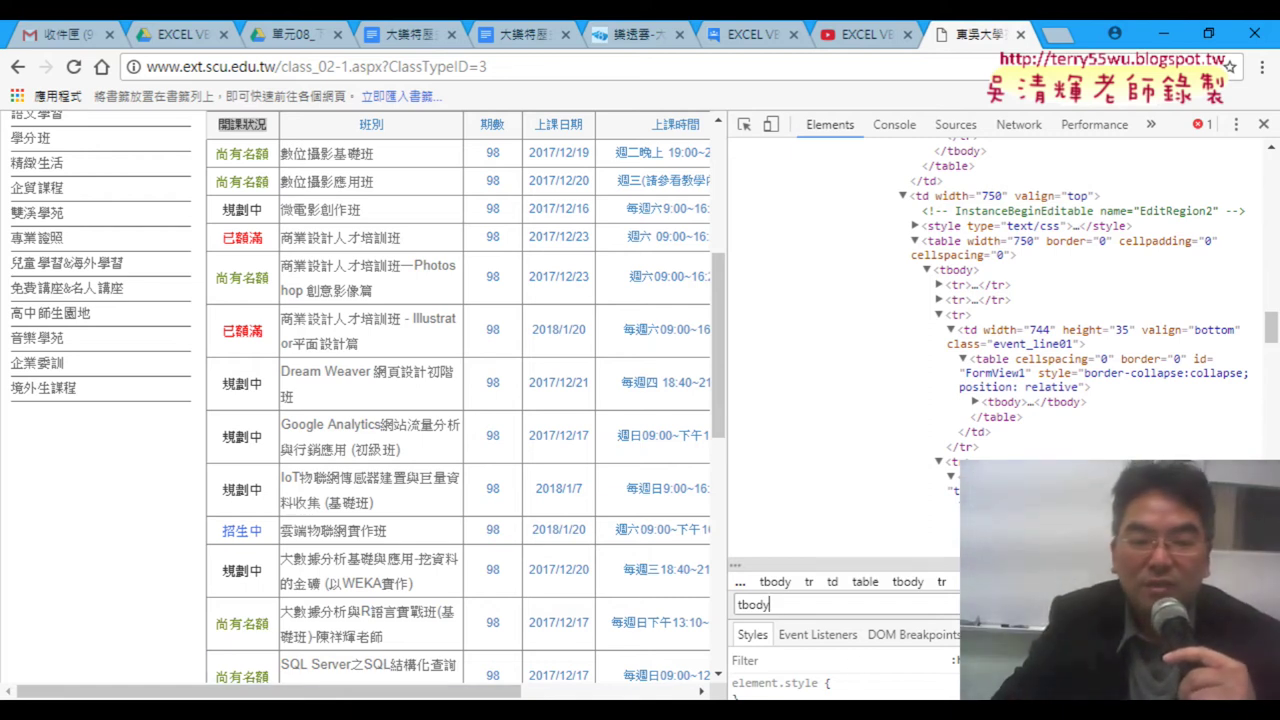
mouse_move(466, 715)
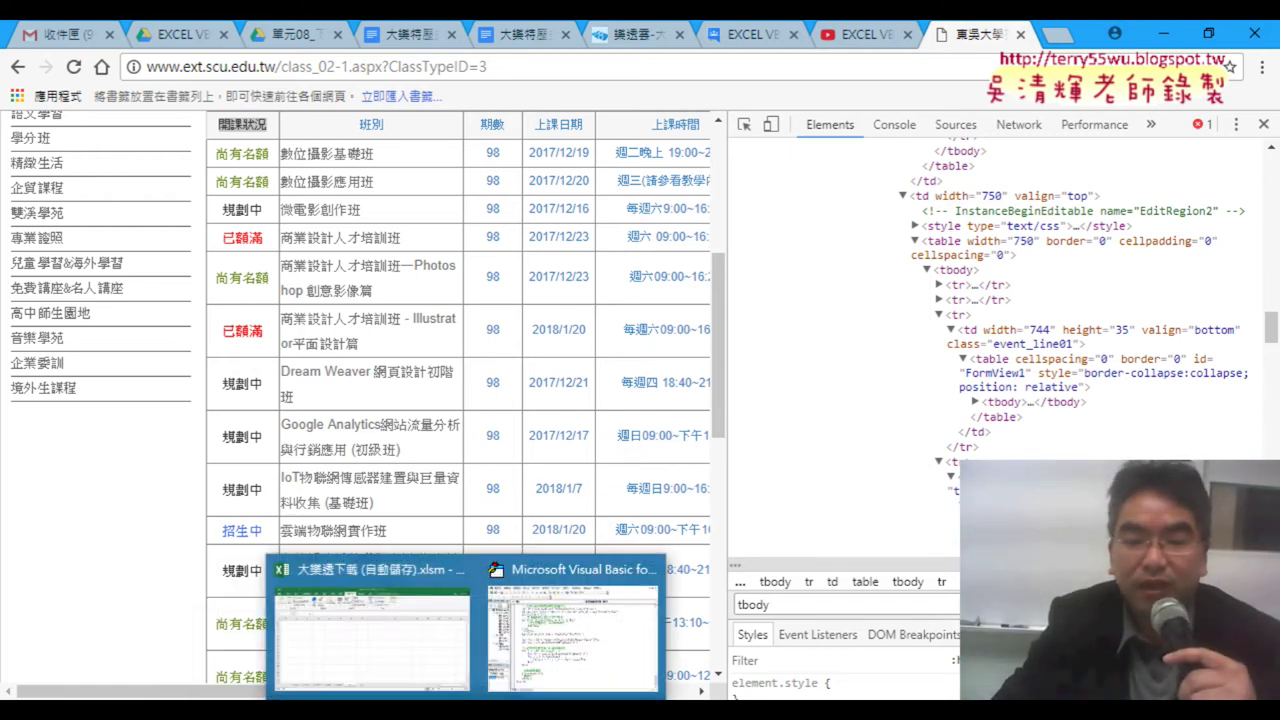
left_click(572, 625)
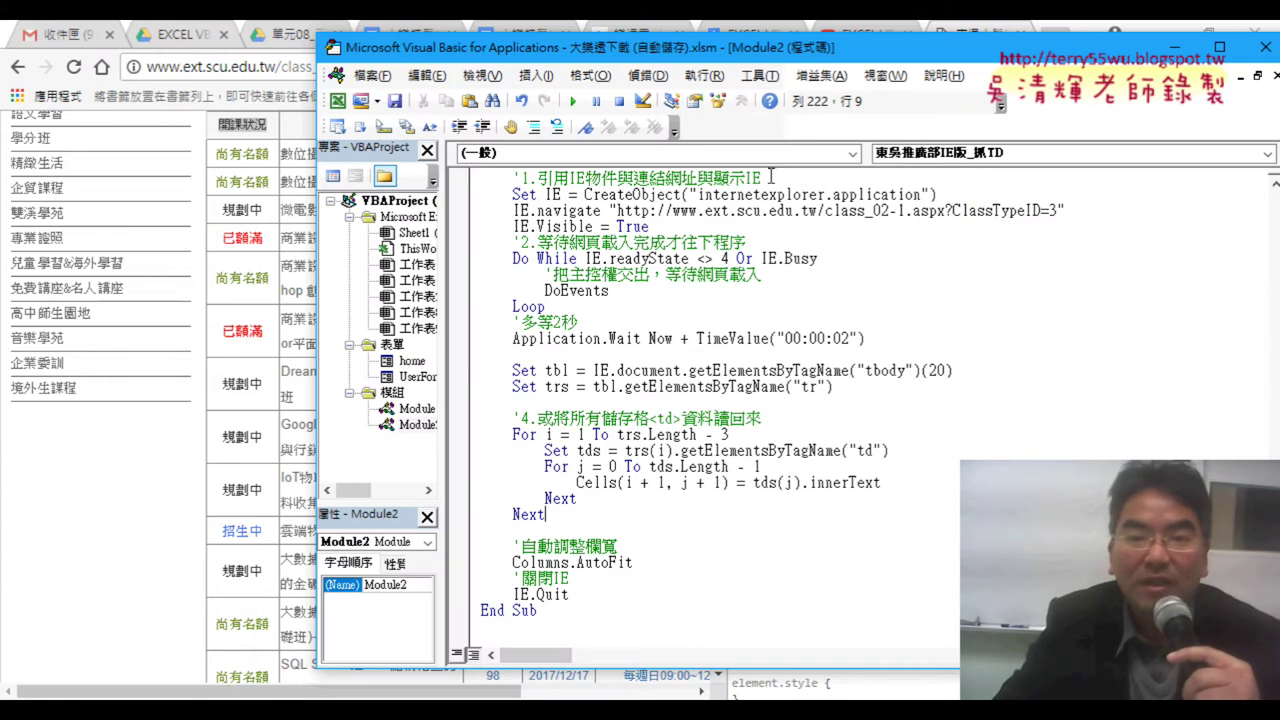
left_click_drag(705, 47, 523, 28)
scroll(597, 235, "up", 1)
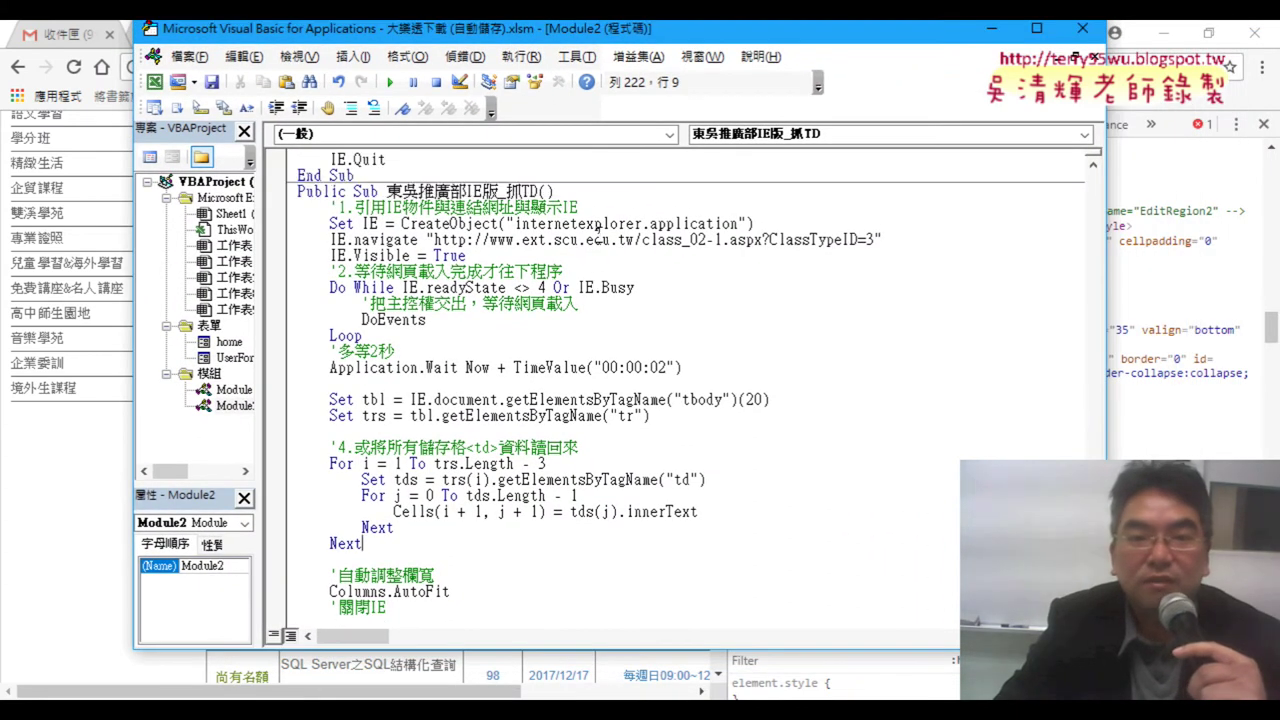
left_click_drag(387, 190, 499, 190)
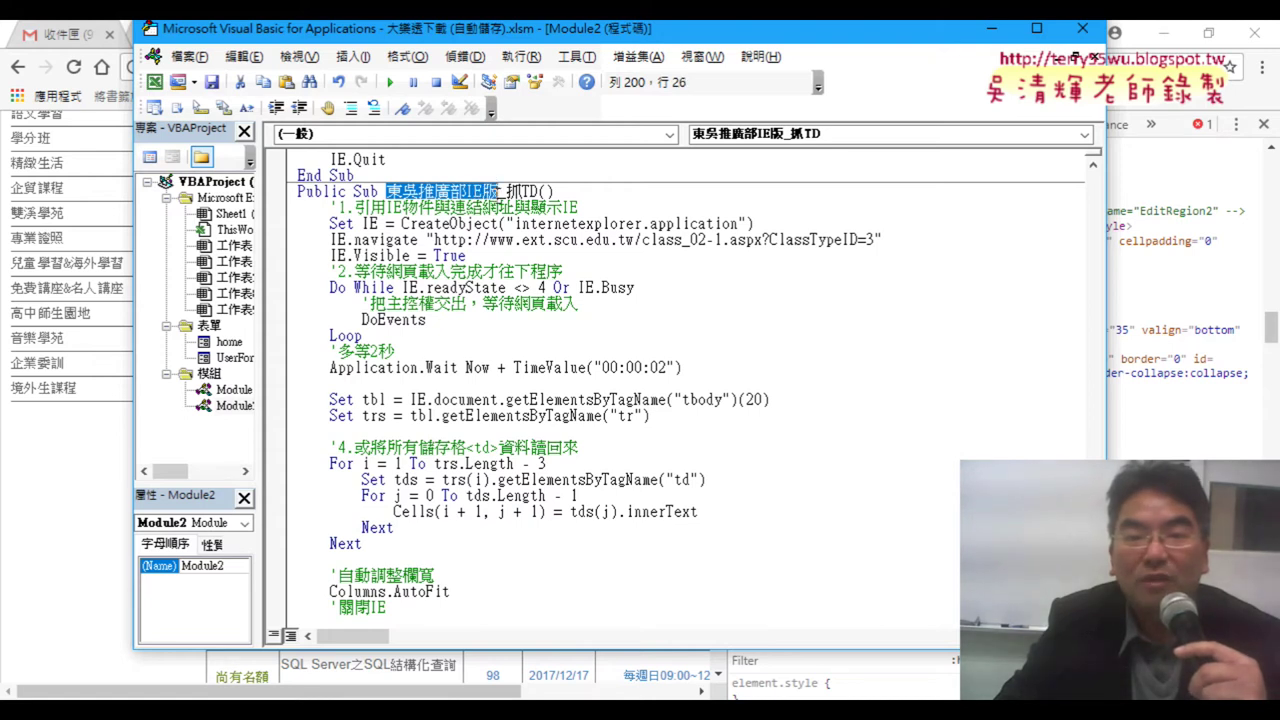
left_click(539, 190)
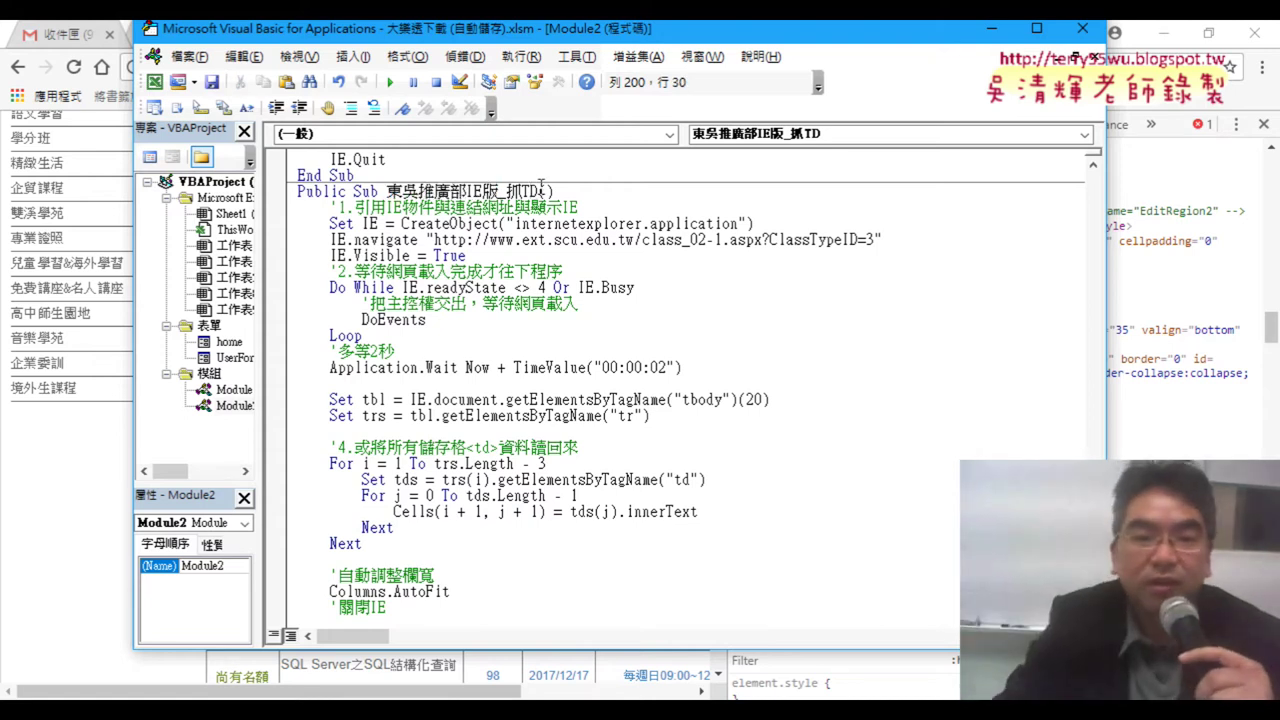
left_click_drag(434, 240, 873, 242)
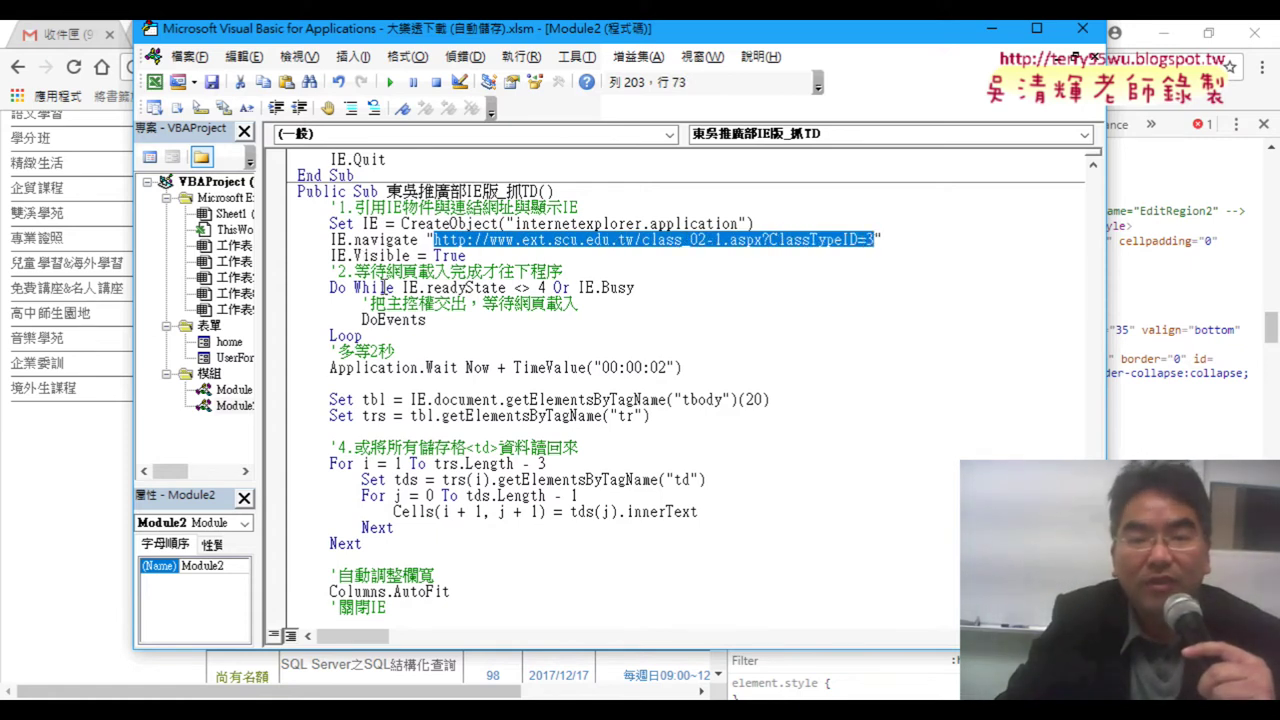
left_click(385, 288)
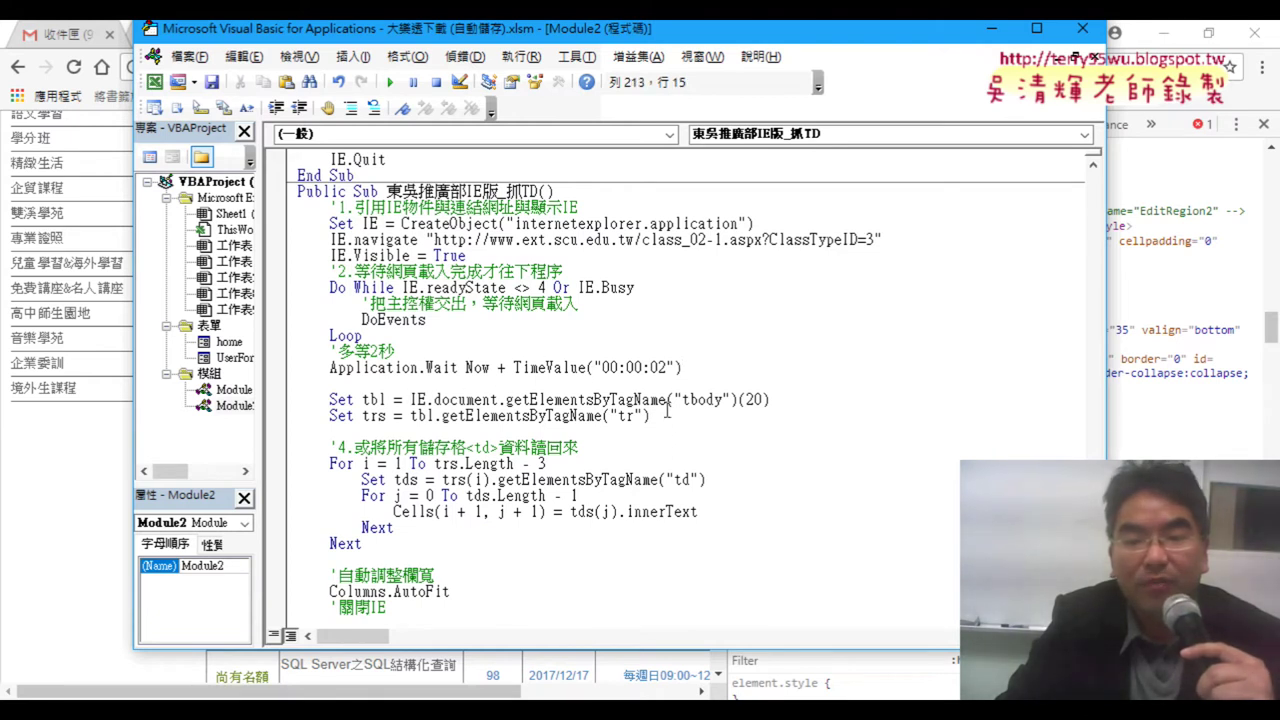
left_click_drag(683, 399, 719, 401)
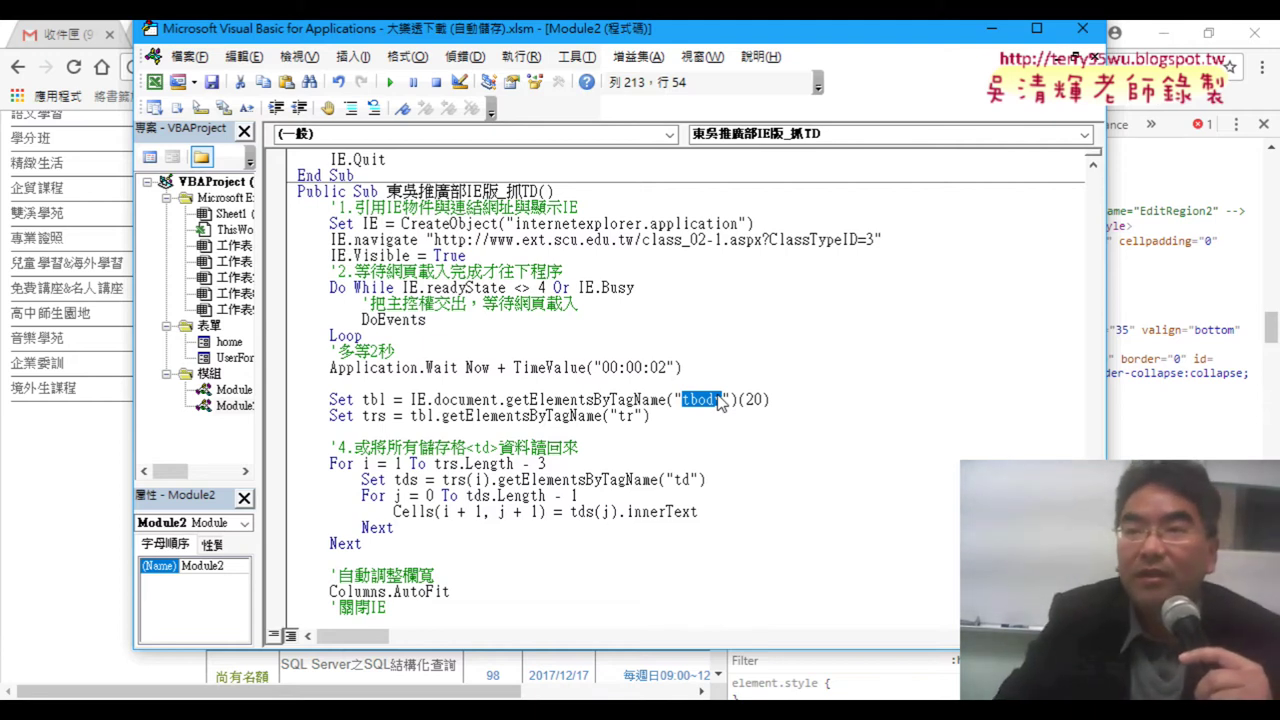
left_click_drag(746, 399, 760, 400)
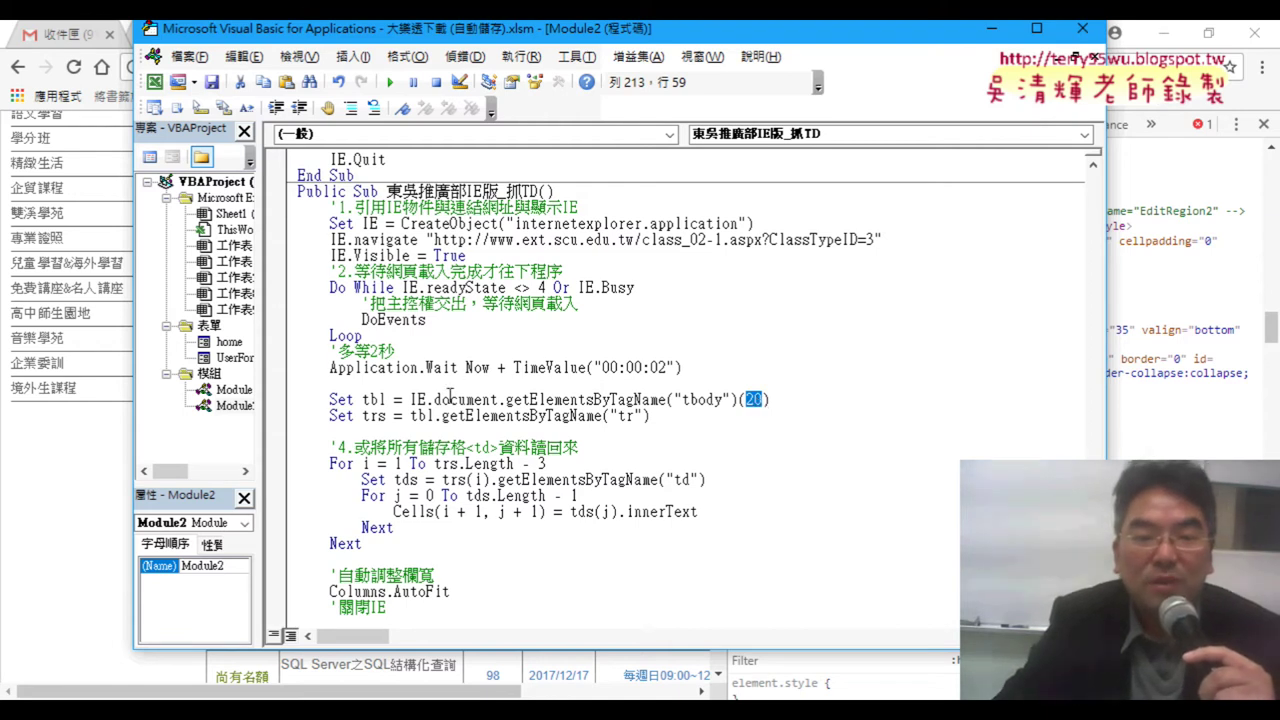
Step: Highlight tbl, its IE.document expression and the trs row lookup, then move the editor down-right
left_click_drag(386, 399, 362, 400)
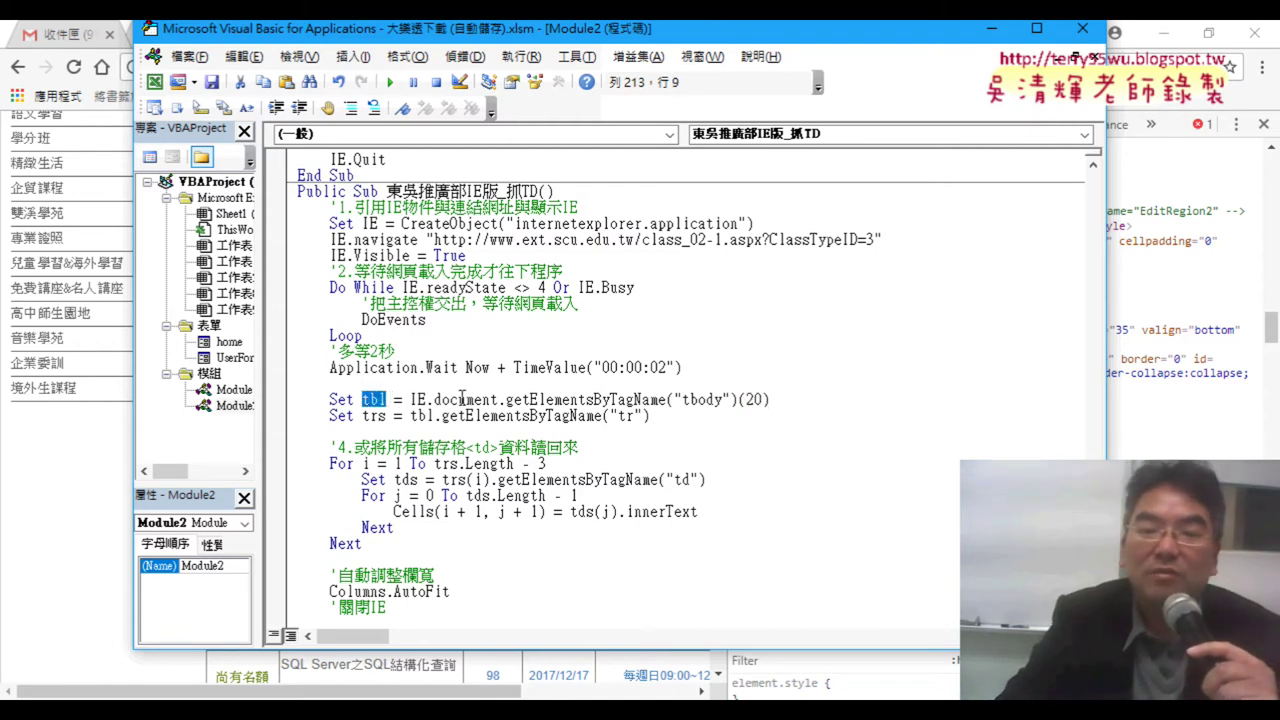
left_click_drag(768, 400, 418, 398)
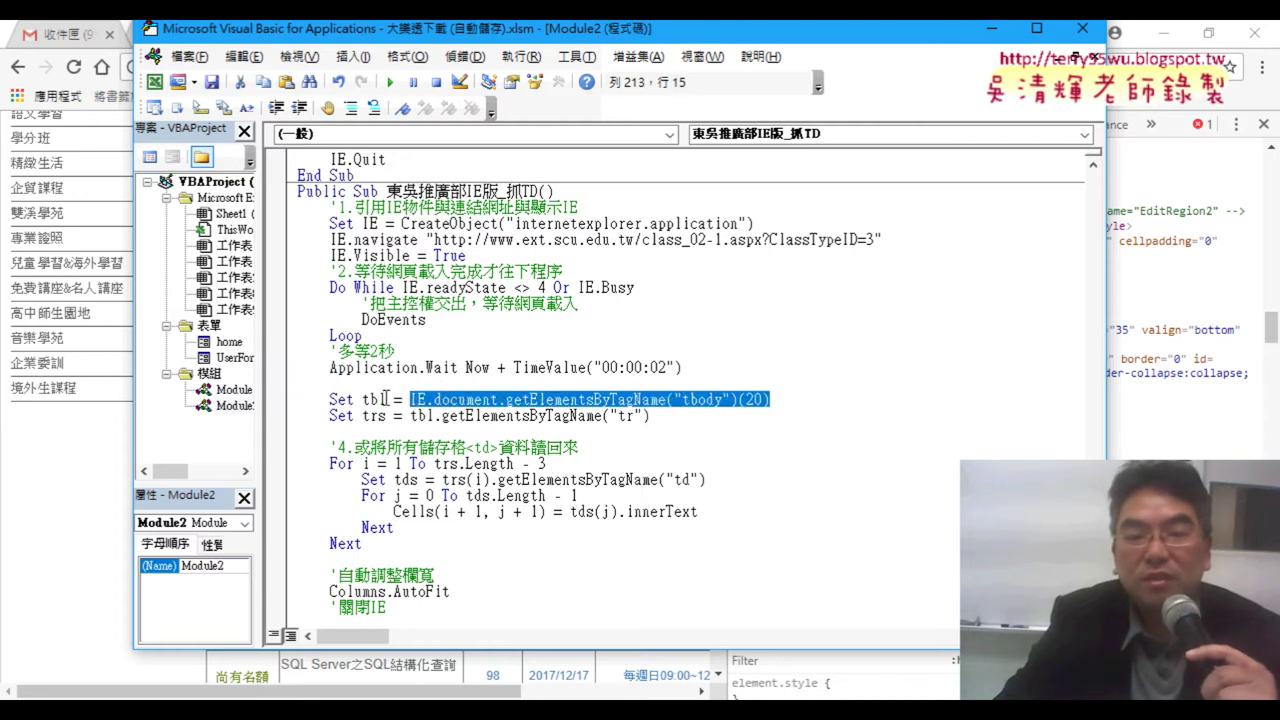
left_click_drag(386, 399, 362, 400)
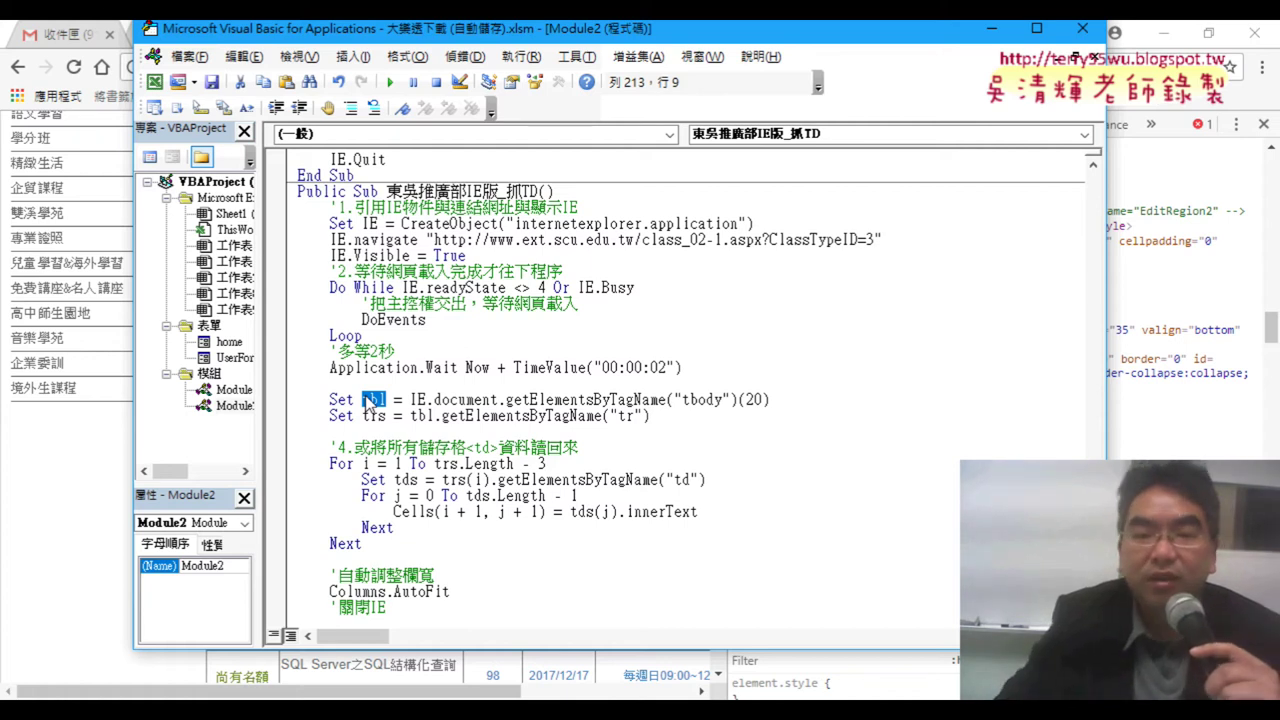
left_click_drag(410, 415, 436, 415)
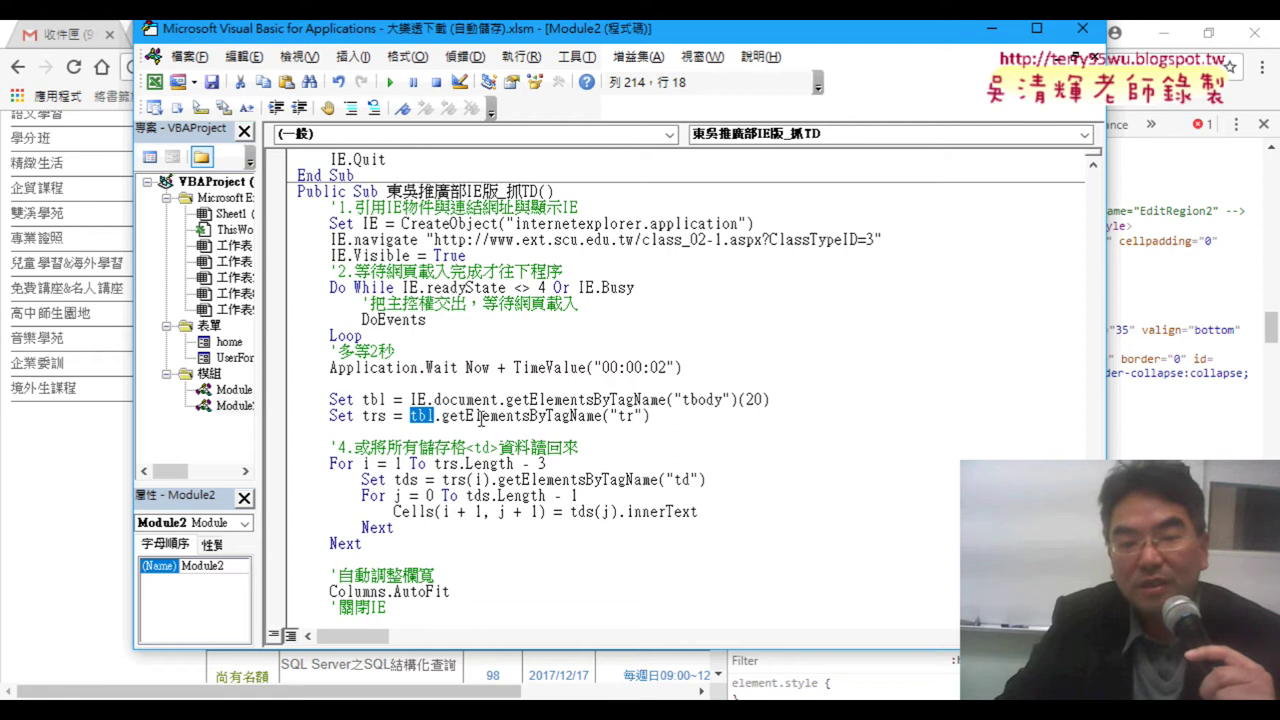
left_click_drag(626, 415, 595, 415)
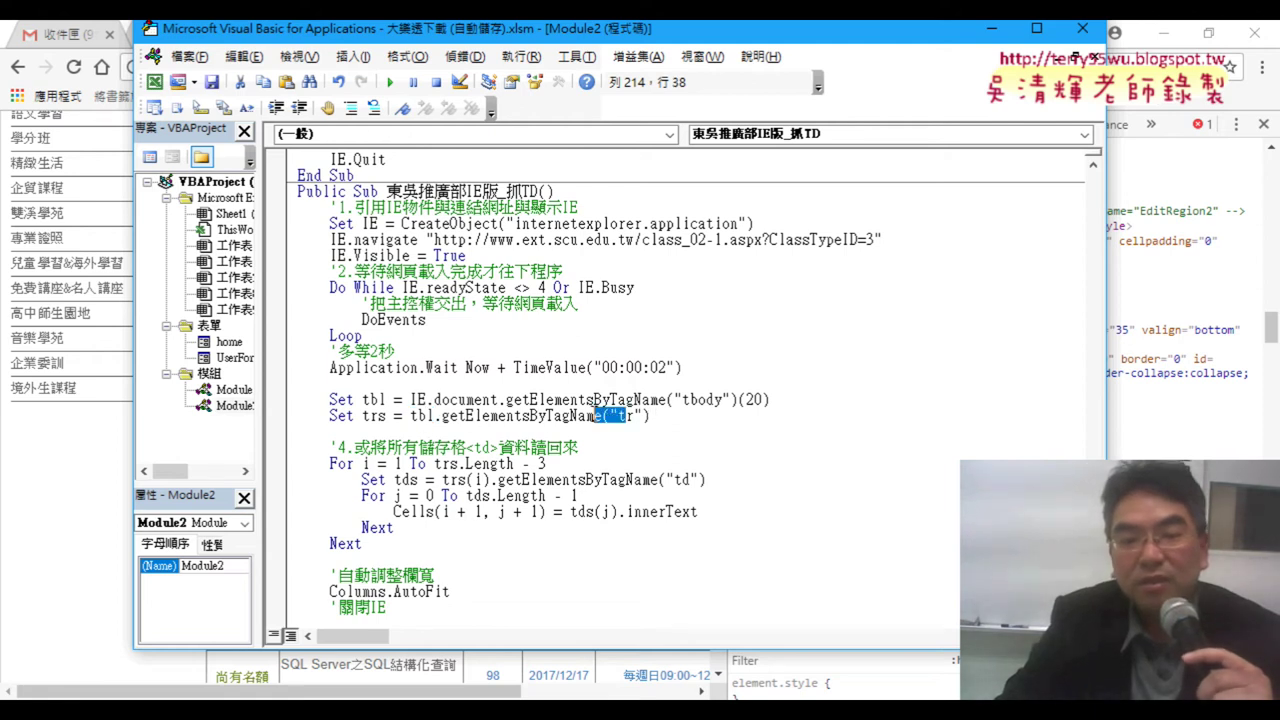
left_click_drag(673, 413, 412, 416)
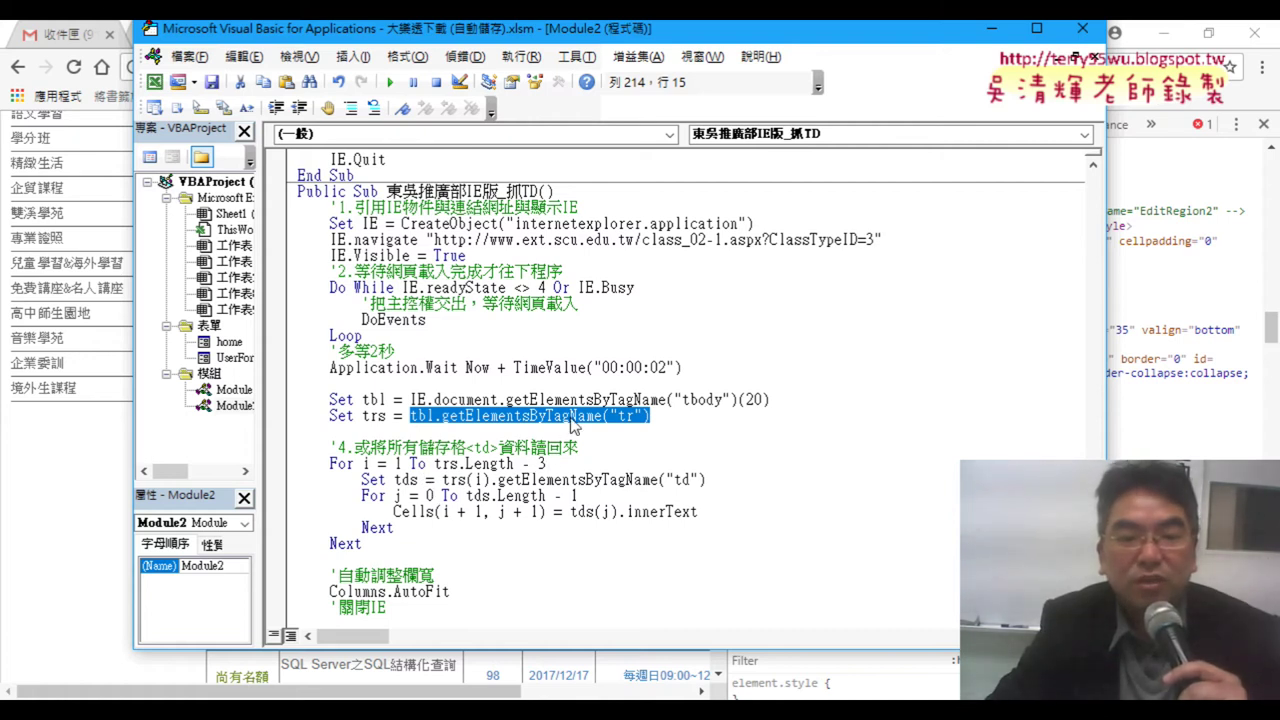
left_click_drag(386, 415, 370, 415)
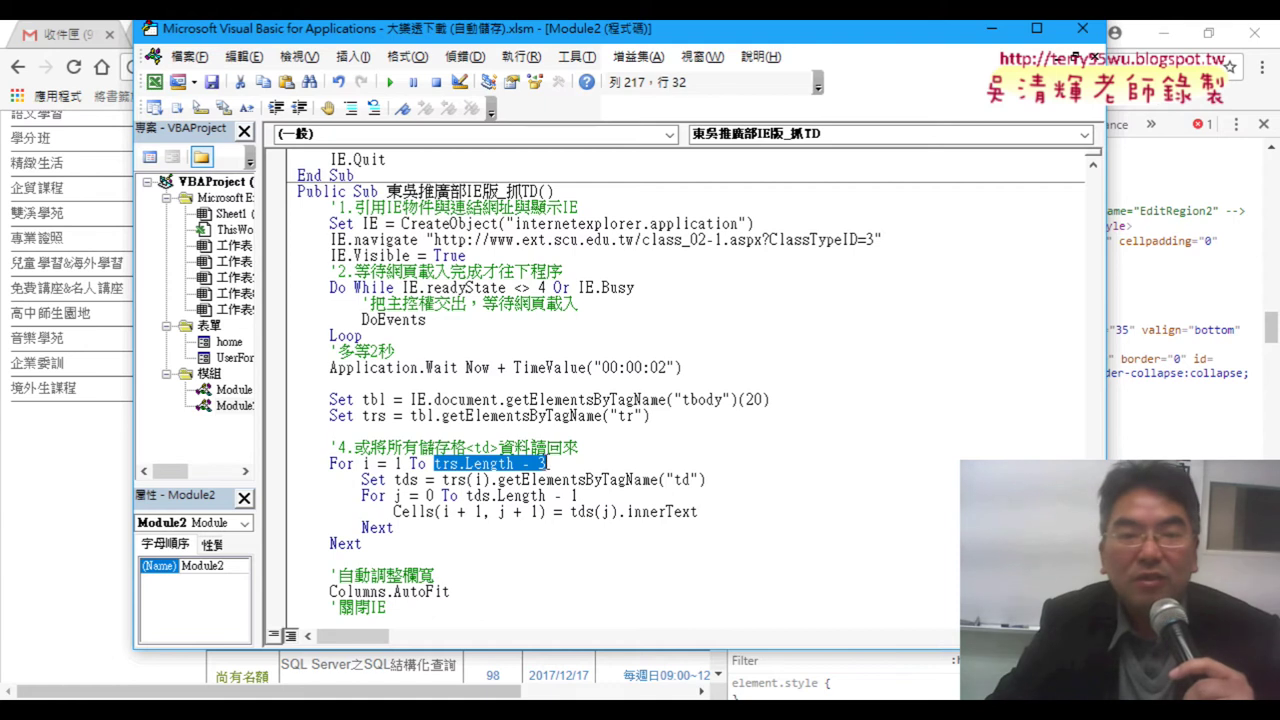
left_click_drag(519, 34, 733, 194)
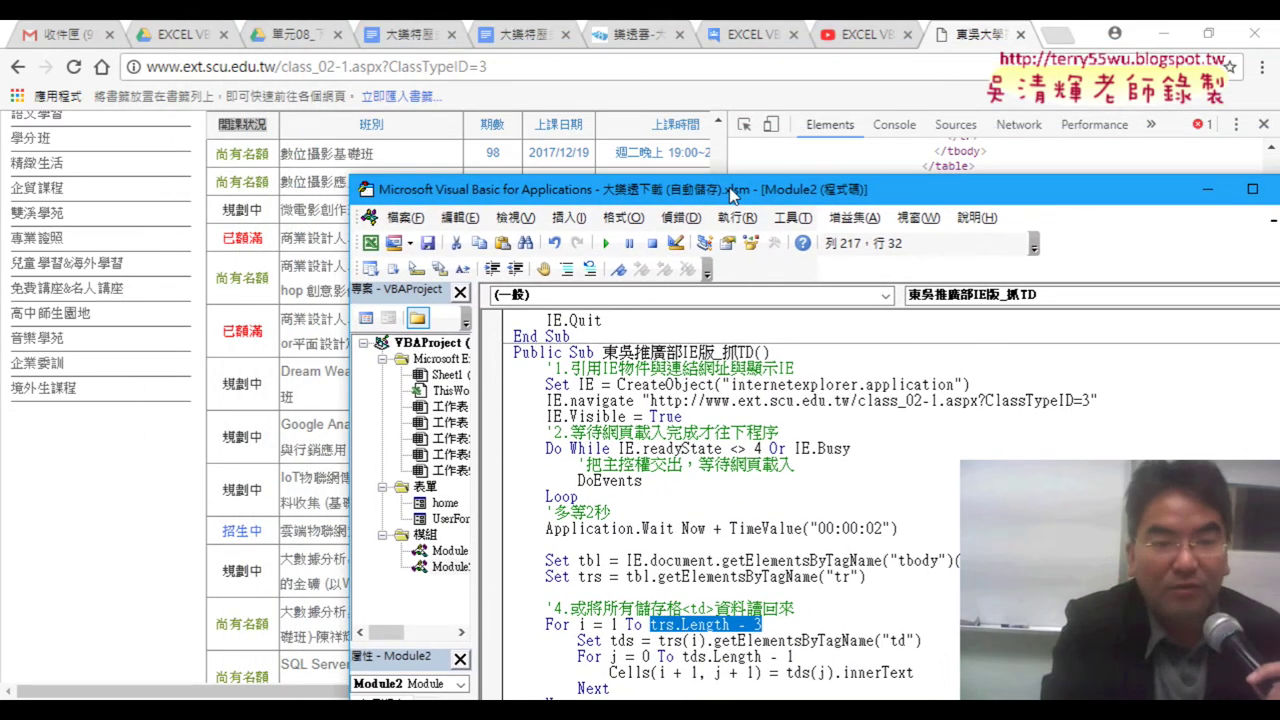
Step: Mark up the course table's header row and the last 尚有名額 cell, then clear the annotations
left_click_drag(643, 140, 467, 143)
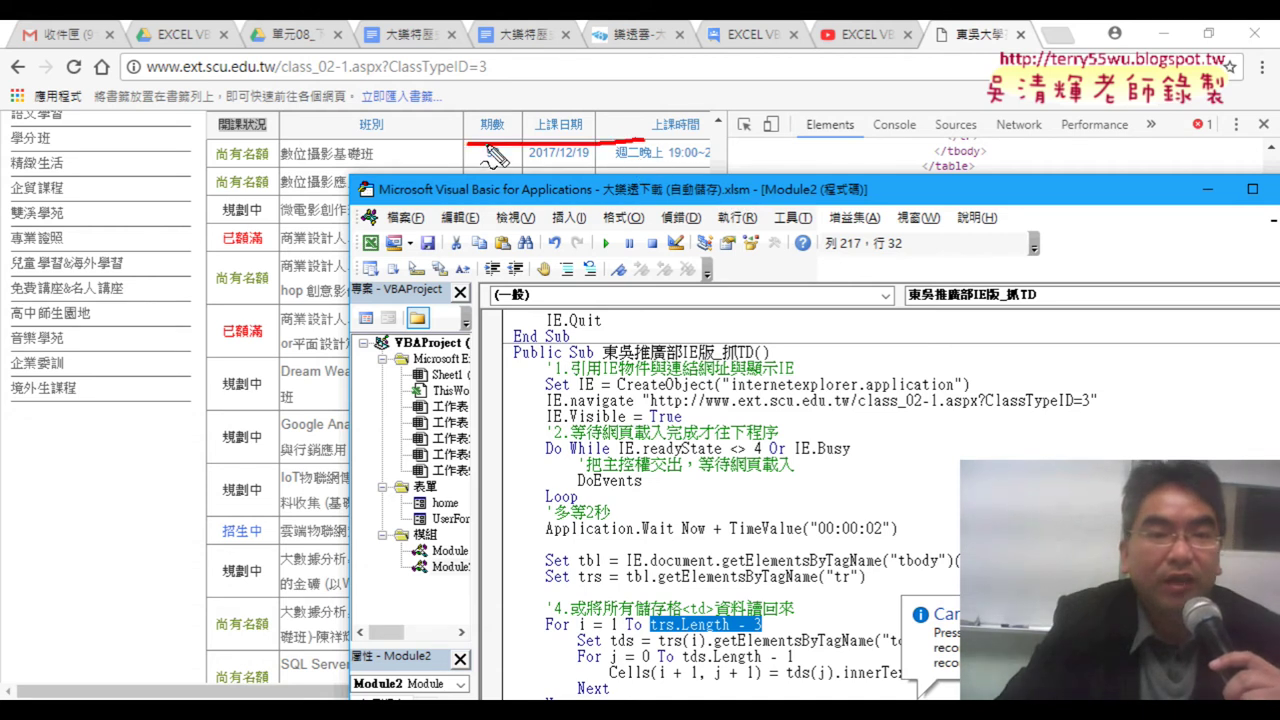
left_click_drag(206, 135, 597, 120)
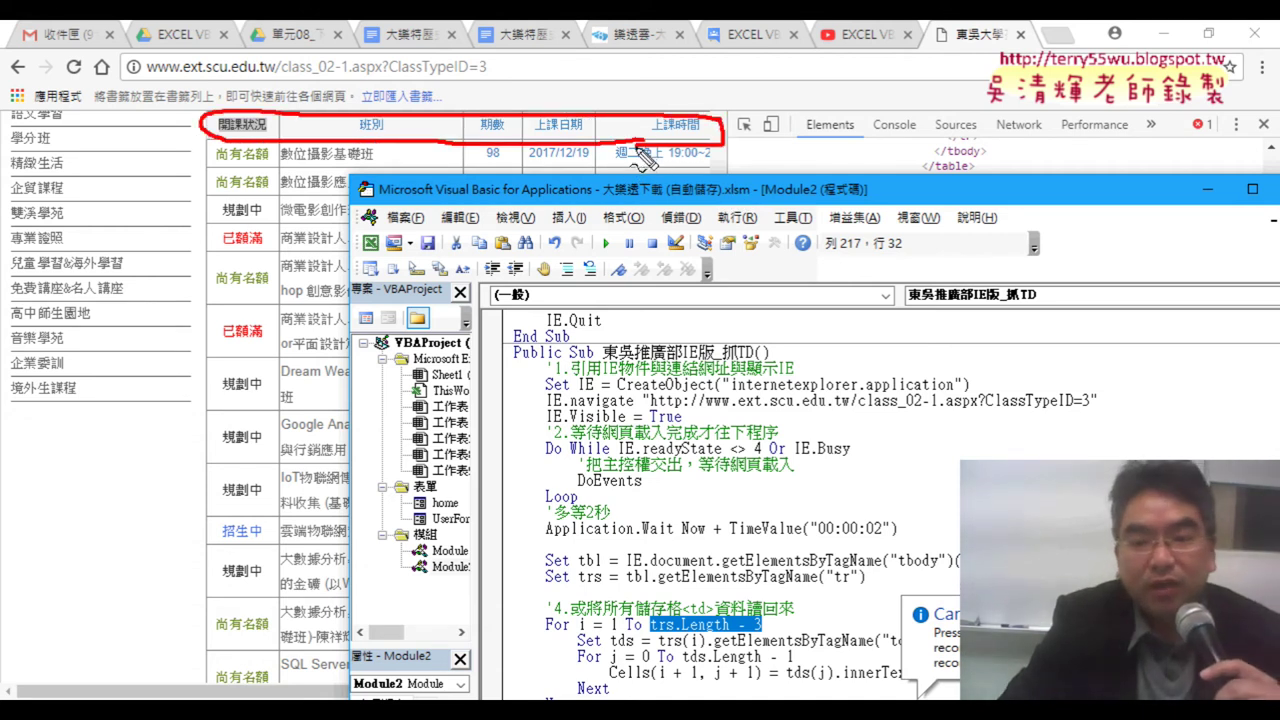
left_click_drag(284, 661, 220, 683)
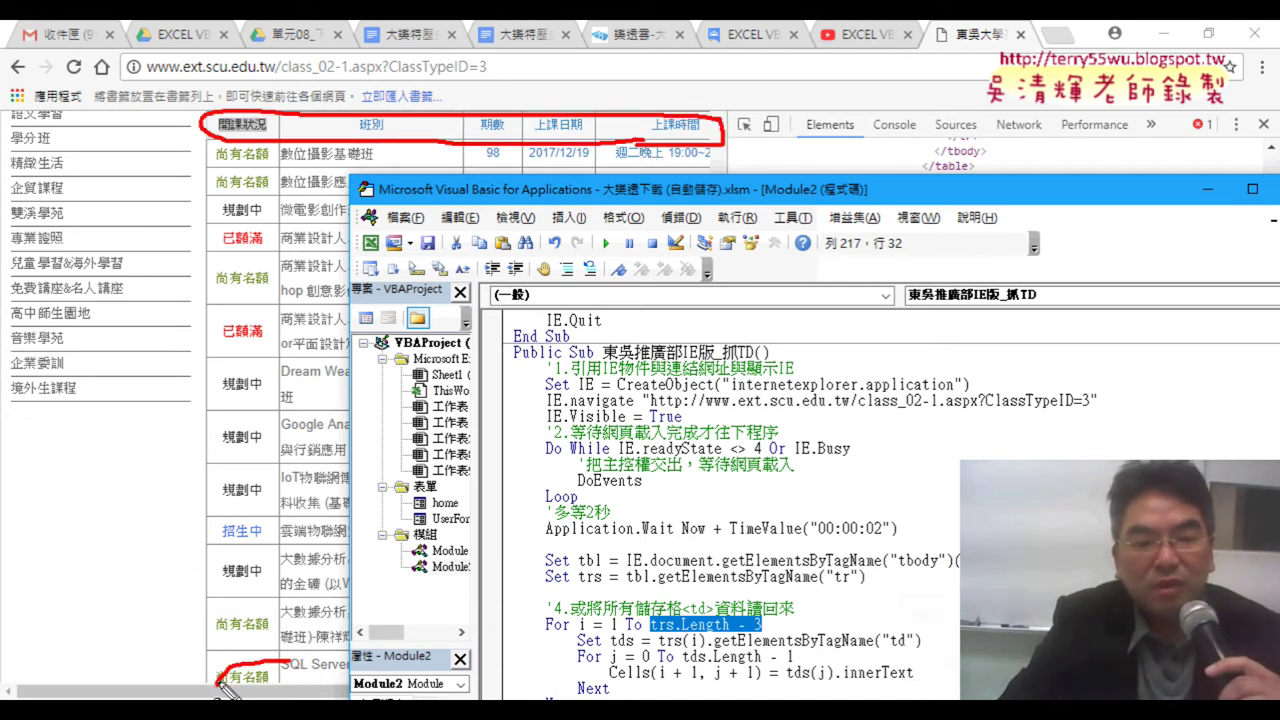
left_click_drag(366, 683, 287, 678)
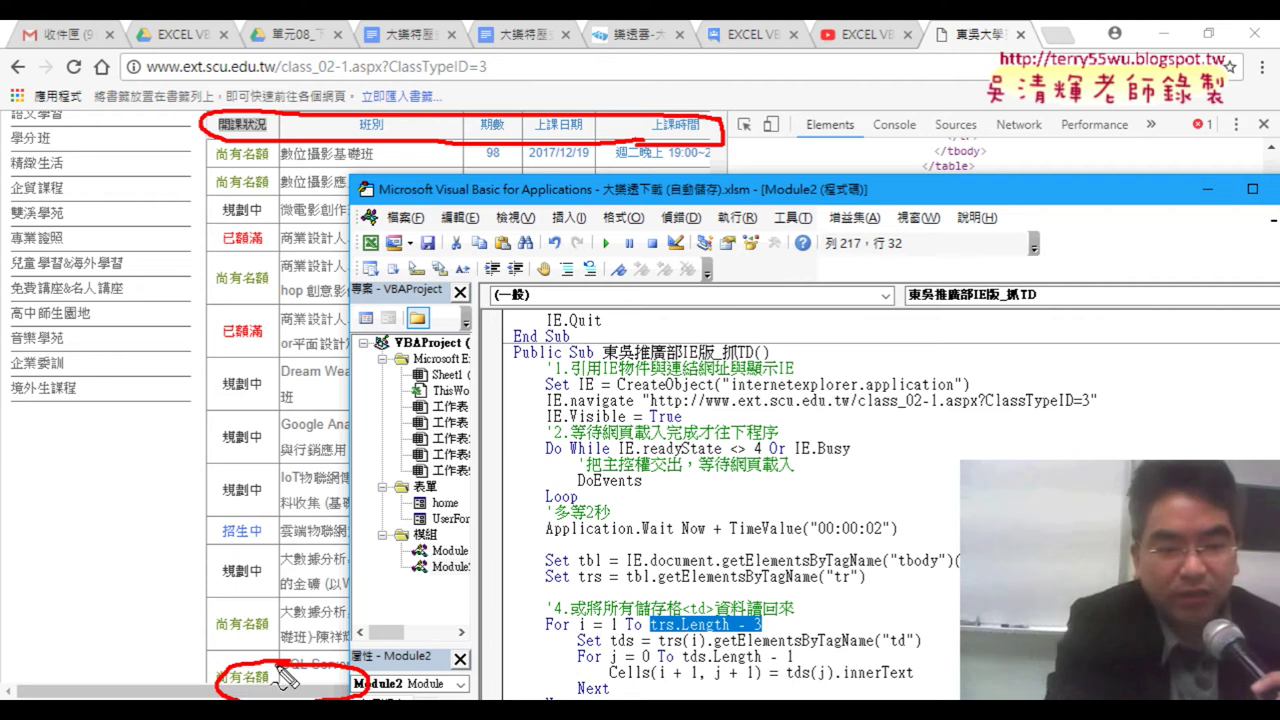
key("Escape")
Step: Scroll the Chrome course page to its footer, then bring the VBA editor back up-left
left_click(178, 625)
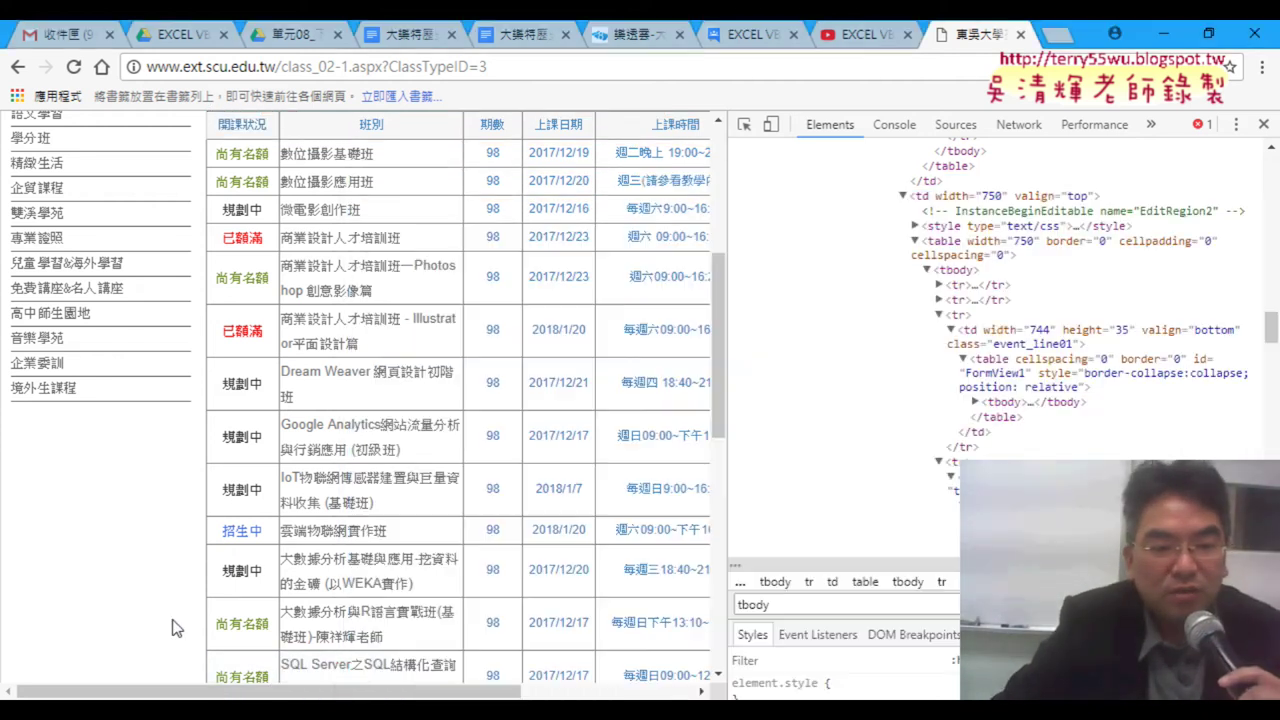
scroll(180, 620, "down", 3)
scroll(180, 620, "down", 4)
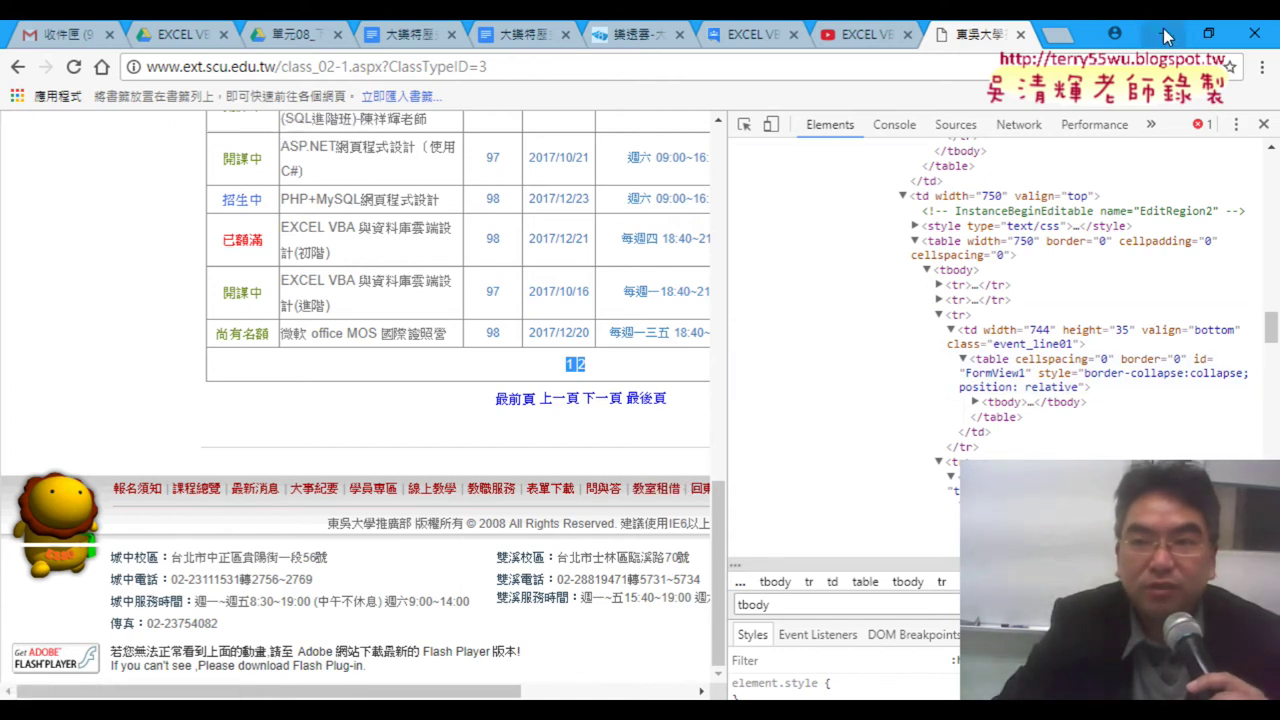
mouse_move(465, 712)
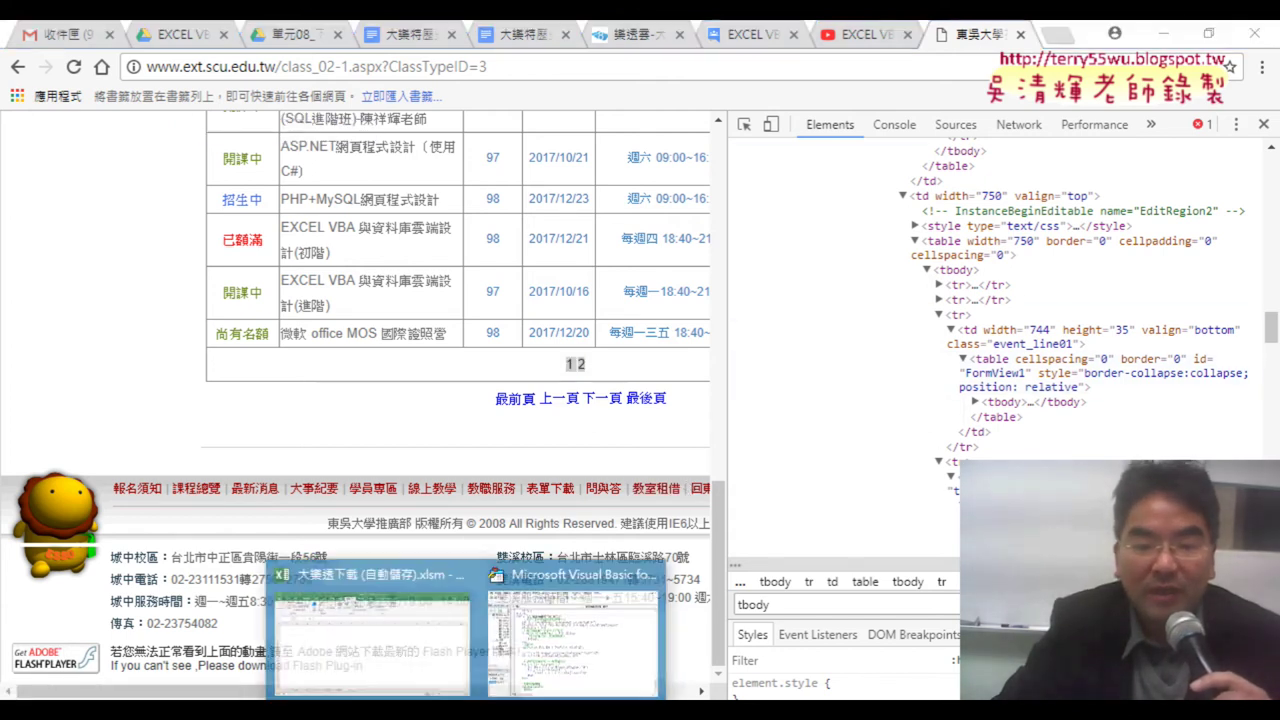
left_click(579, 635)
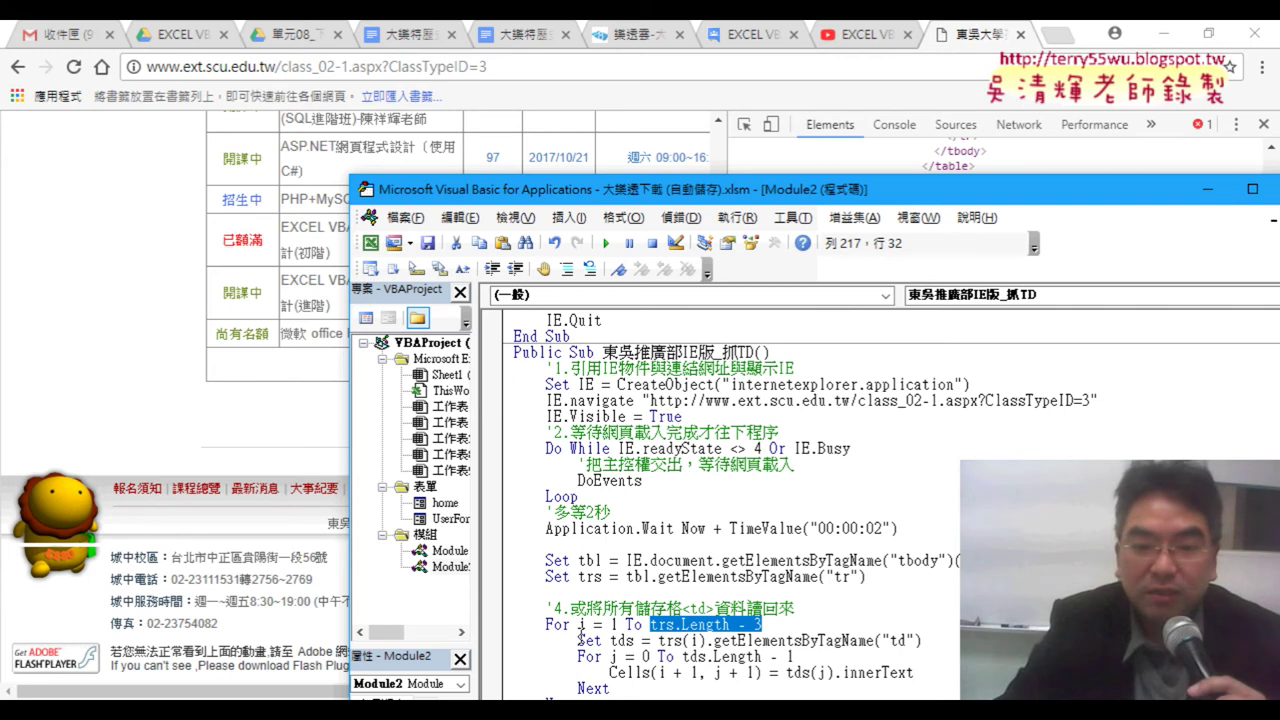
left_click_drag(696, 197, 606, 78)
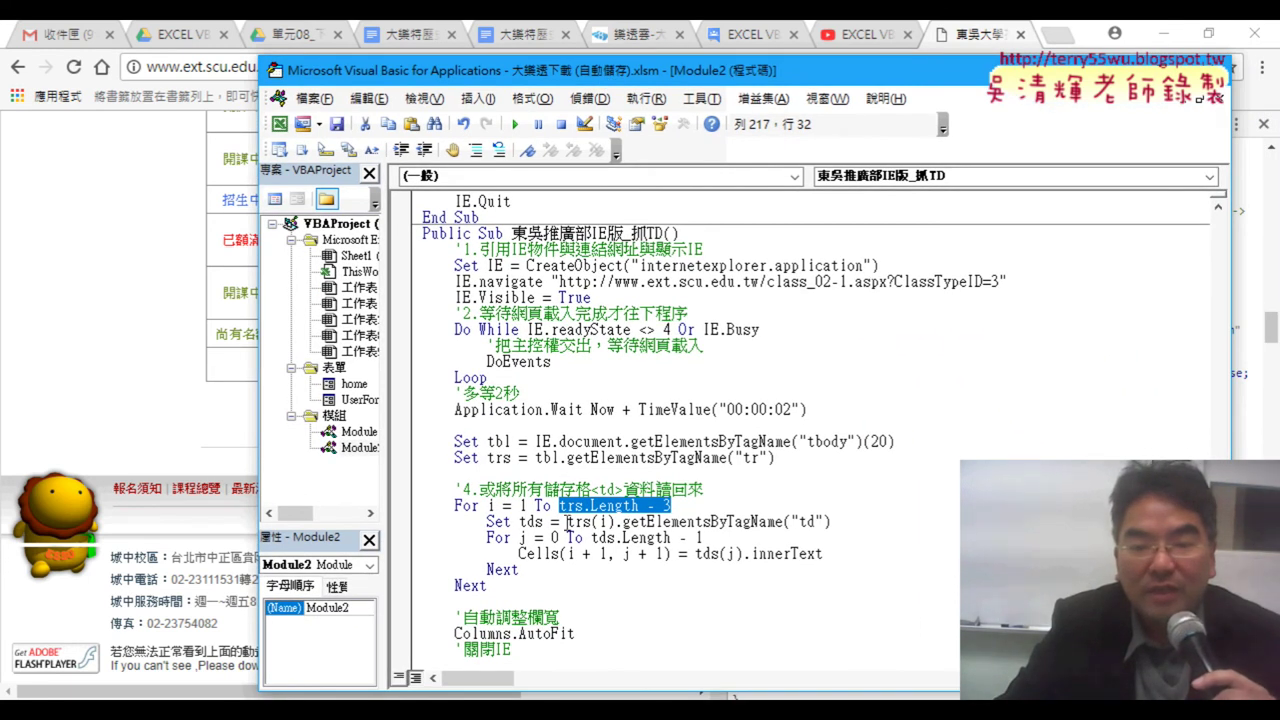
Step: Highlight the tds lookup in the For loop, then bring the Chrome course page forward
left_click_drag(567, 521, 589, 522)
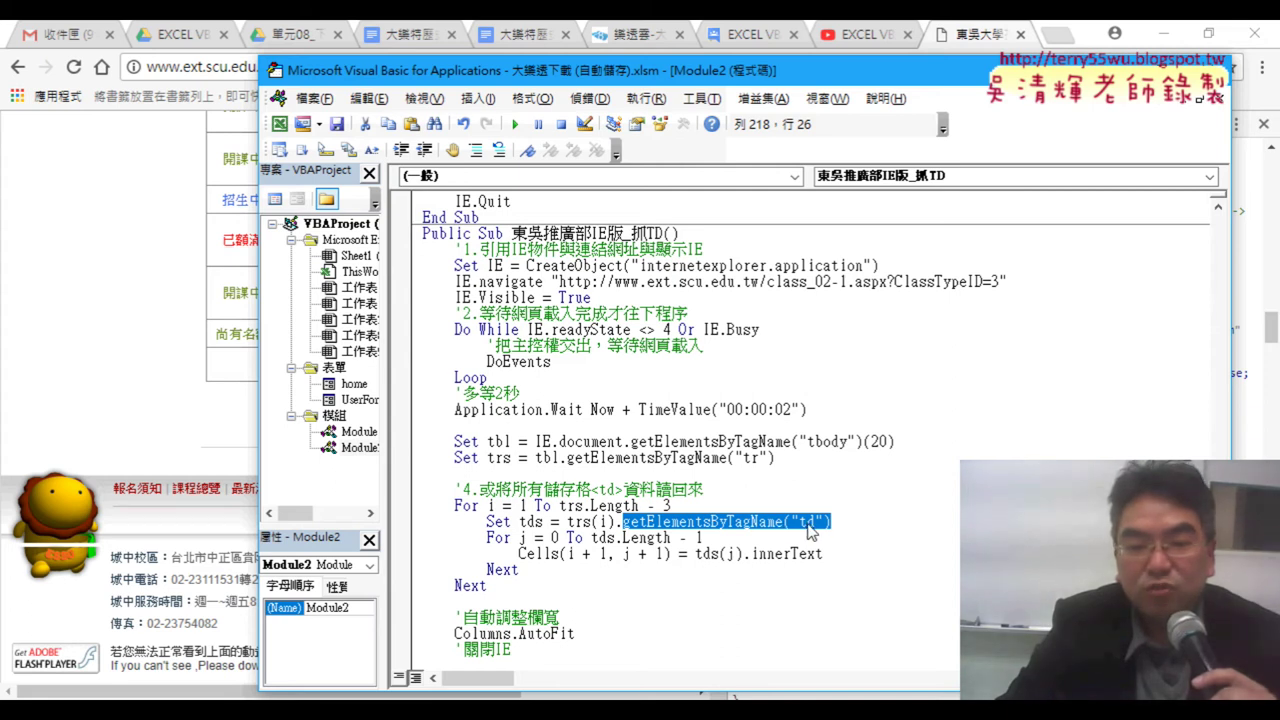
left_click(549, 521)
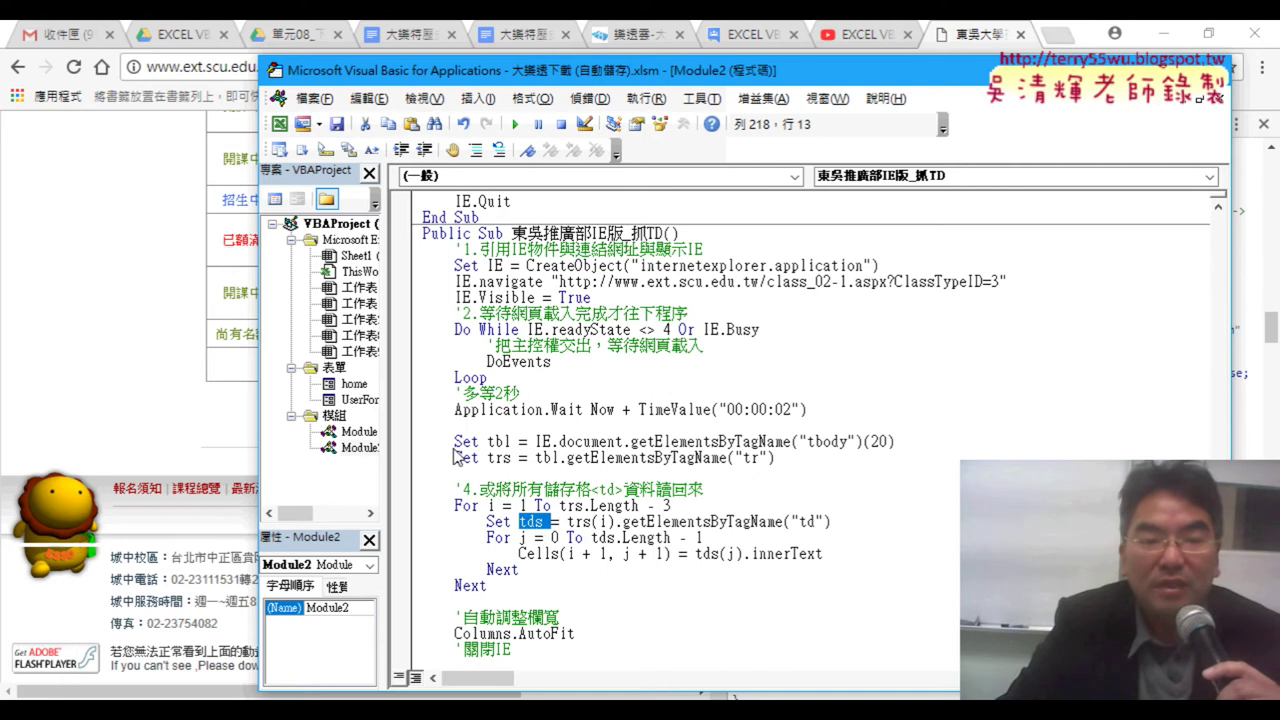
left_click(170, 383)
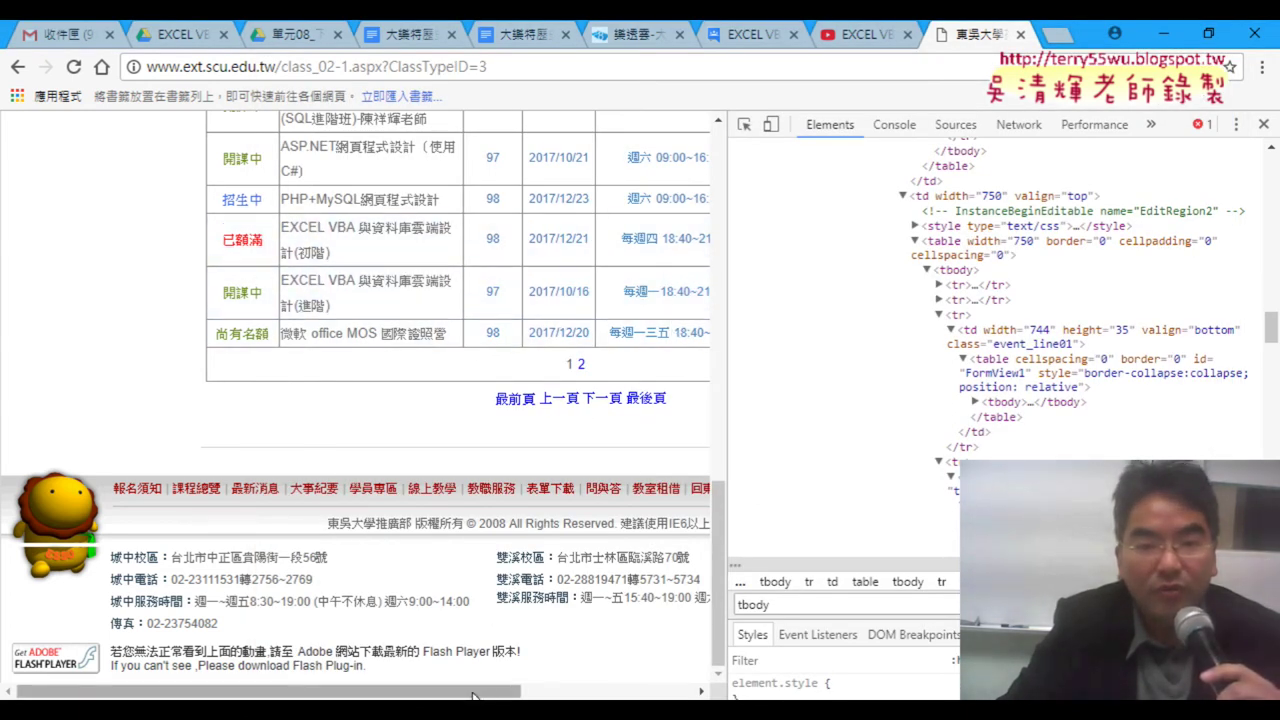
Step: Scroll across the whole course table in Chrome, then switch back to the VBA editor
left_click_drag(478, 691, 652, 691)
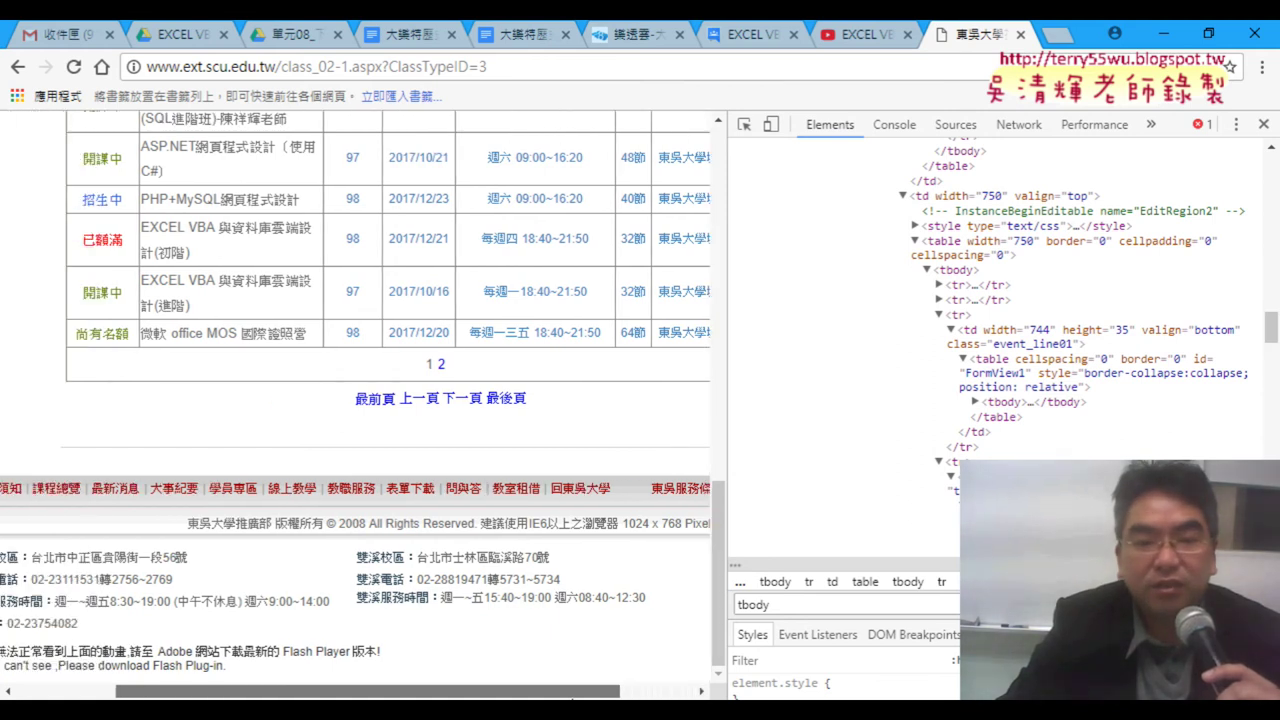
left_click_drag(719, 545, 724, 205)
scroll(724, 205, "down", 2)
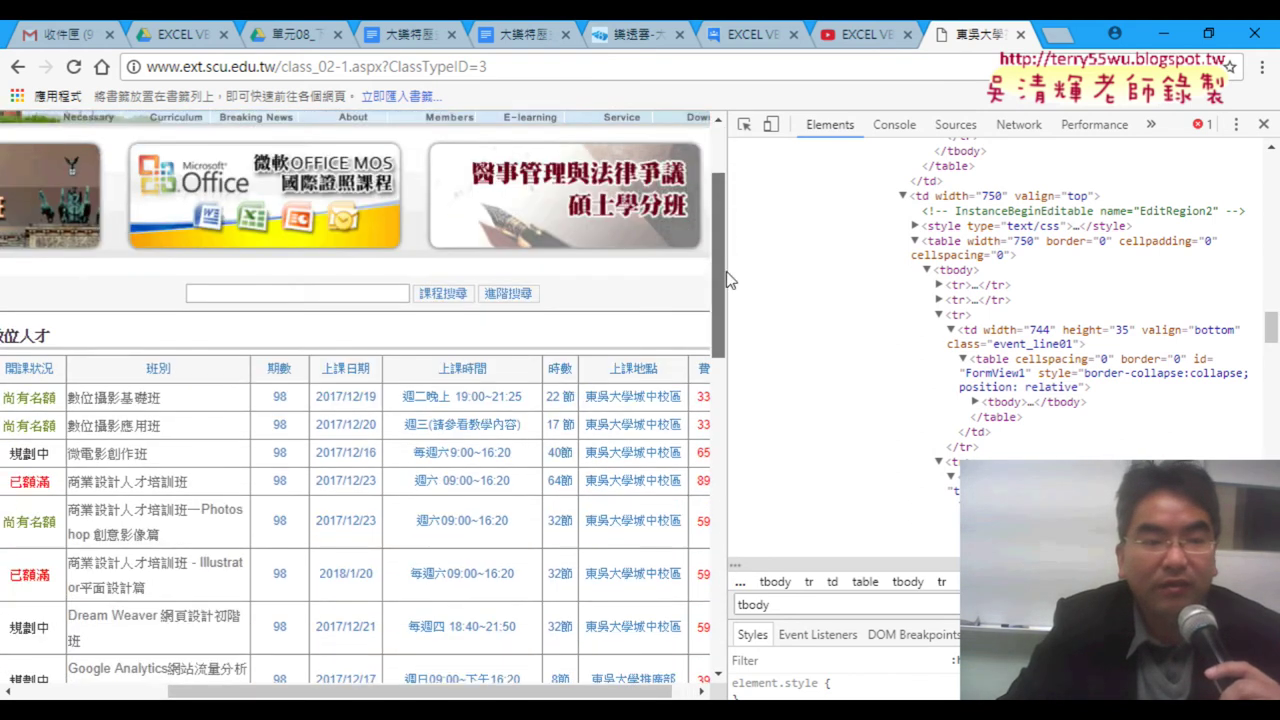
left_click_drag(385, 692, 215, 692)
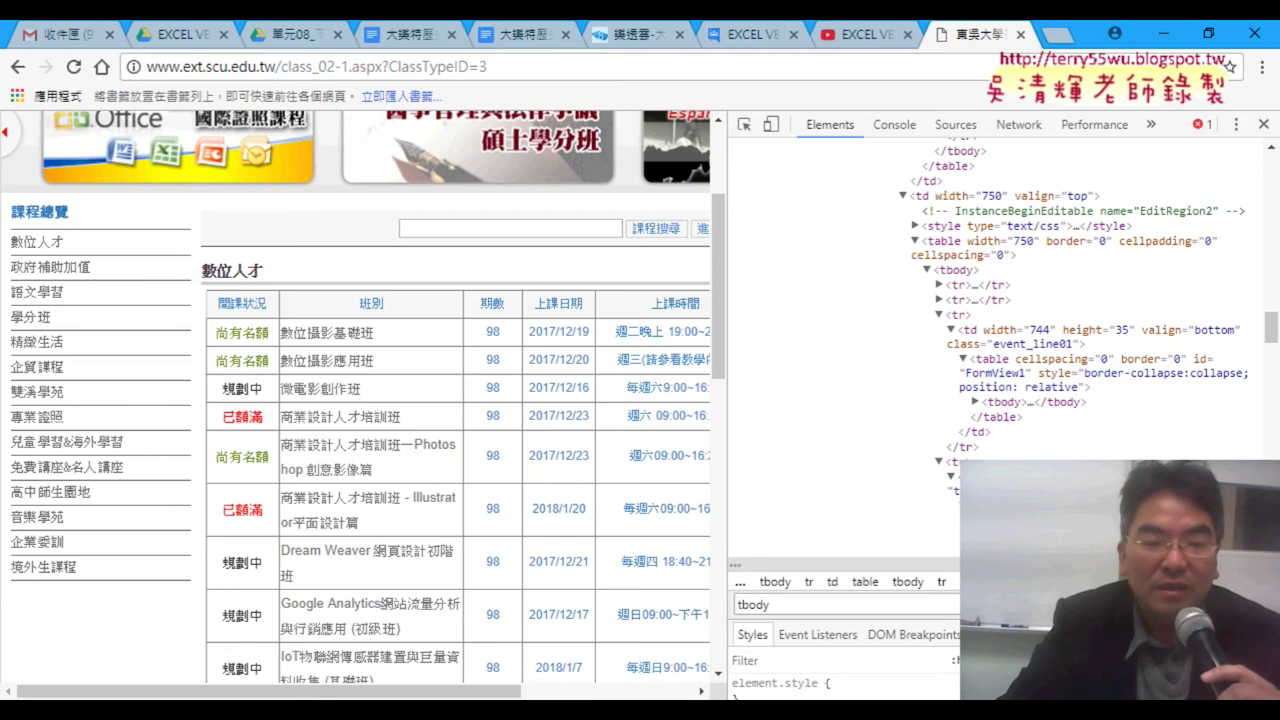
left_click(575, 650)
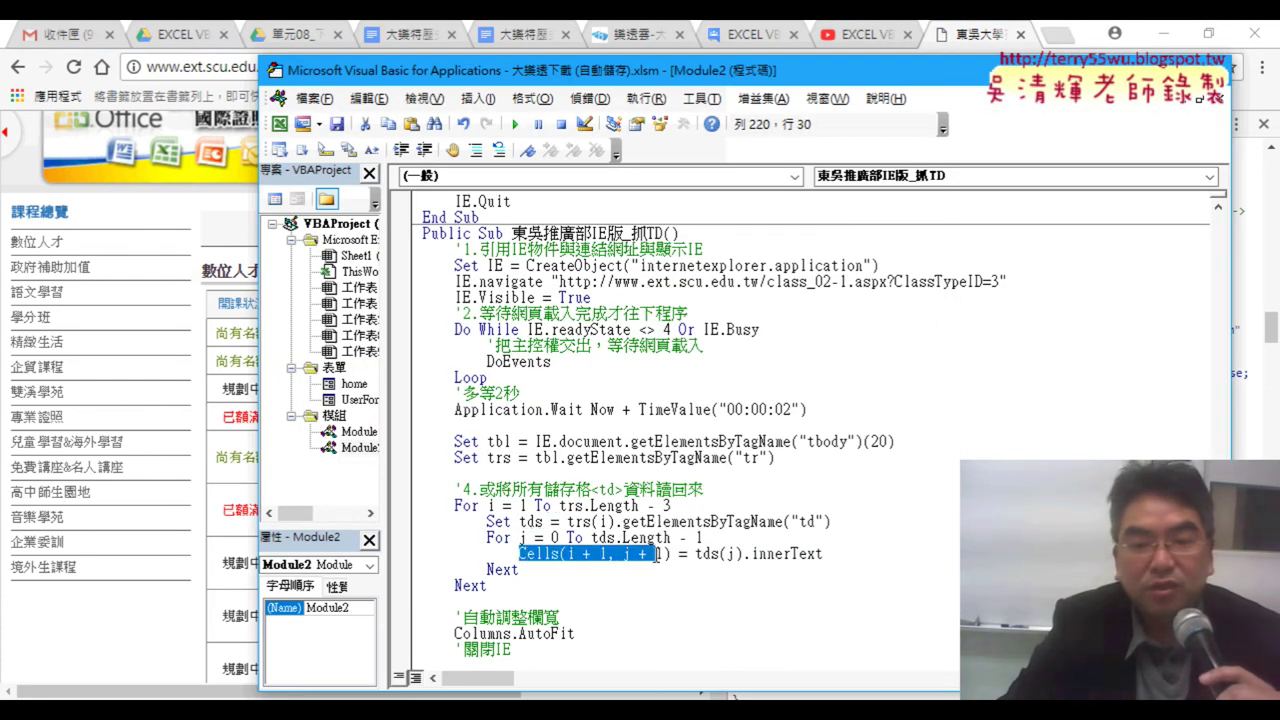
Step: Highlight the Cells(i + 1, j + 1) target, minimize Chrome and move the VBA editor aside
left_click_drag(656, 553, 665, 556)
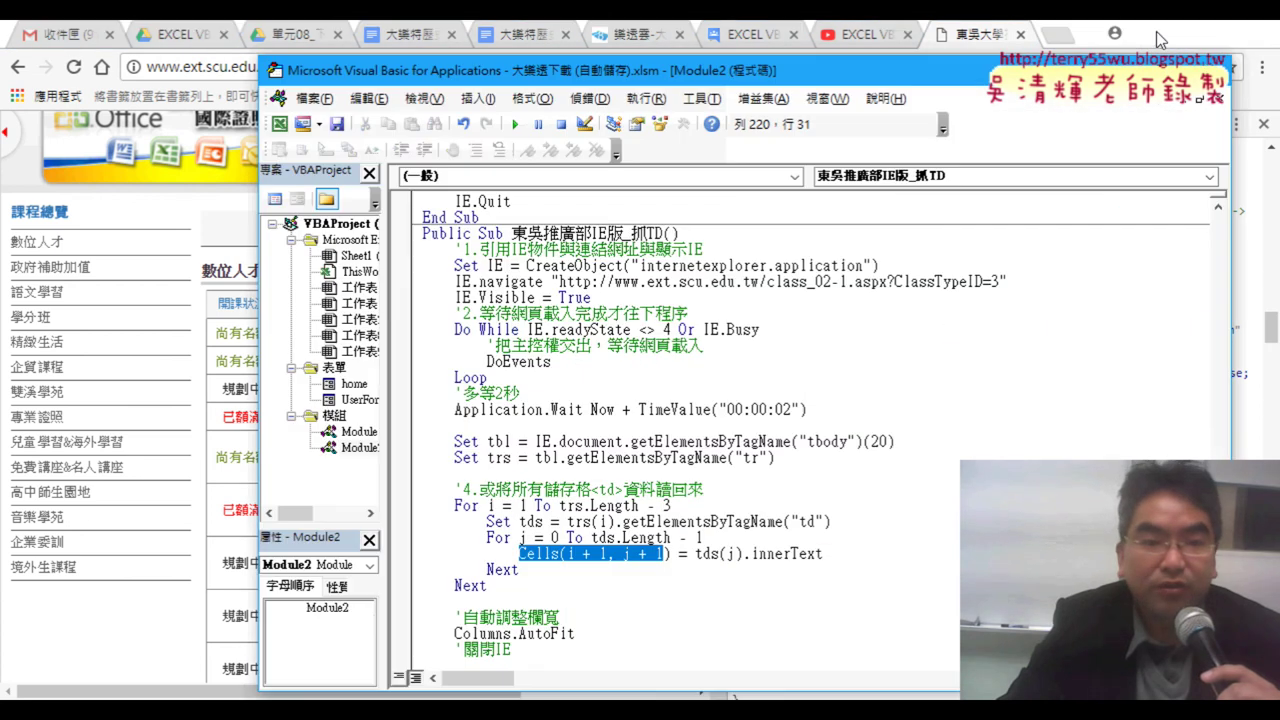
left_click(1160, 33)
scroll(575, 568, "down", 1)
scroll(573, 510, "up", 1)
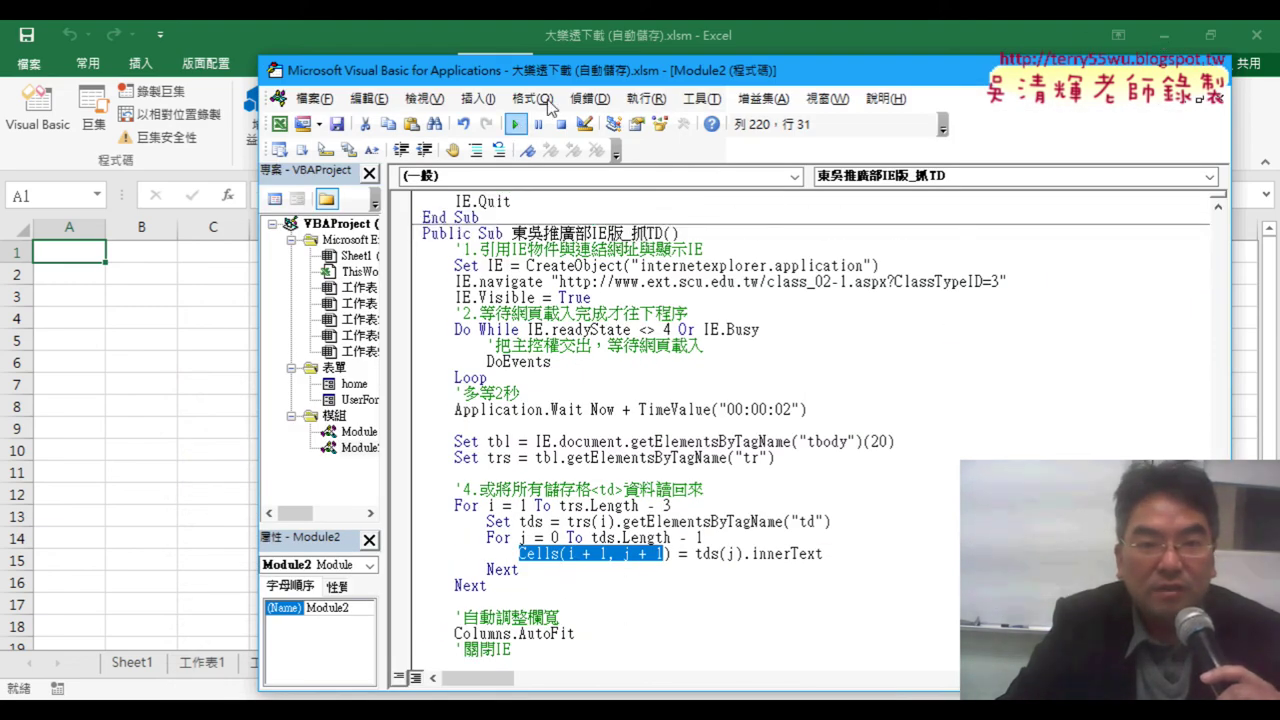
left_click_drag(565, 72, 773, 29)
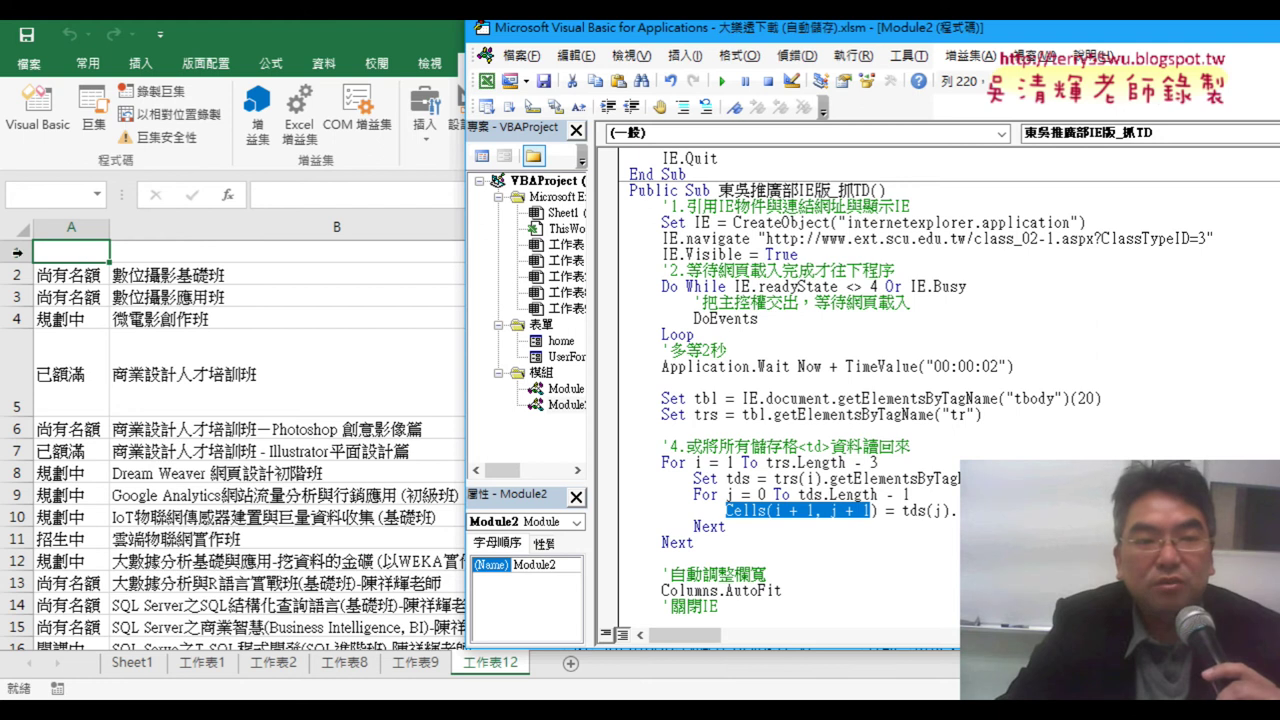
Step: Check the scraped course rows in 工作表12 down to cell A21, then return to Chrome
left_click(17, 252)
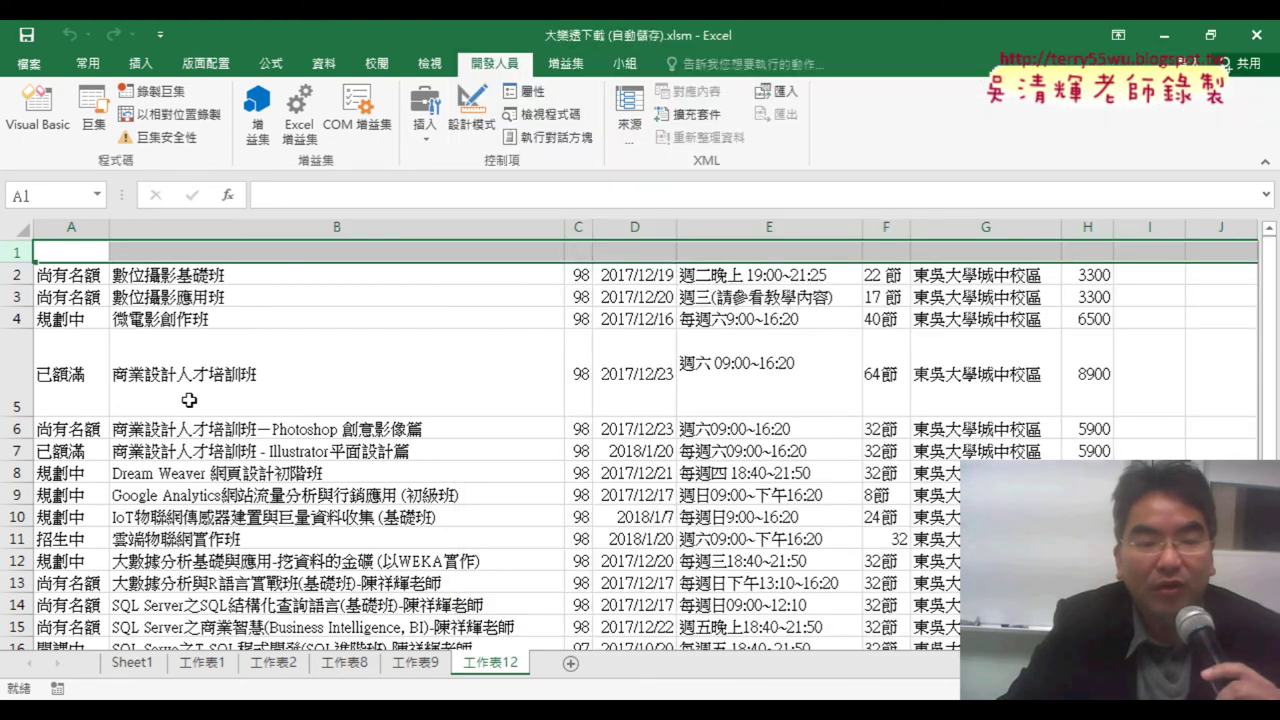
scroll(189, 400, "down", 5)
scroll(206, 400, "down", 3)
scroll(207, 404, "up", 2)
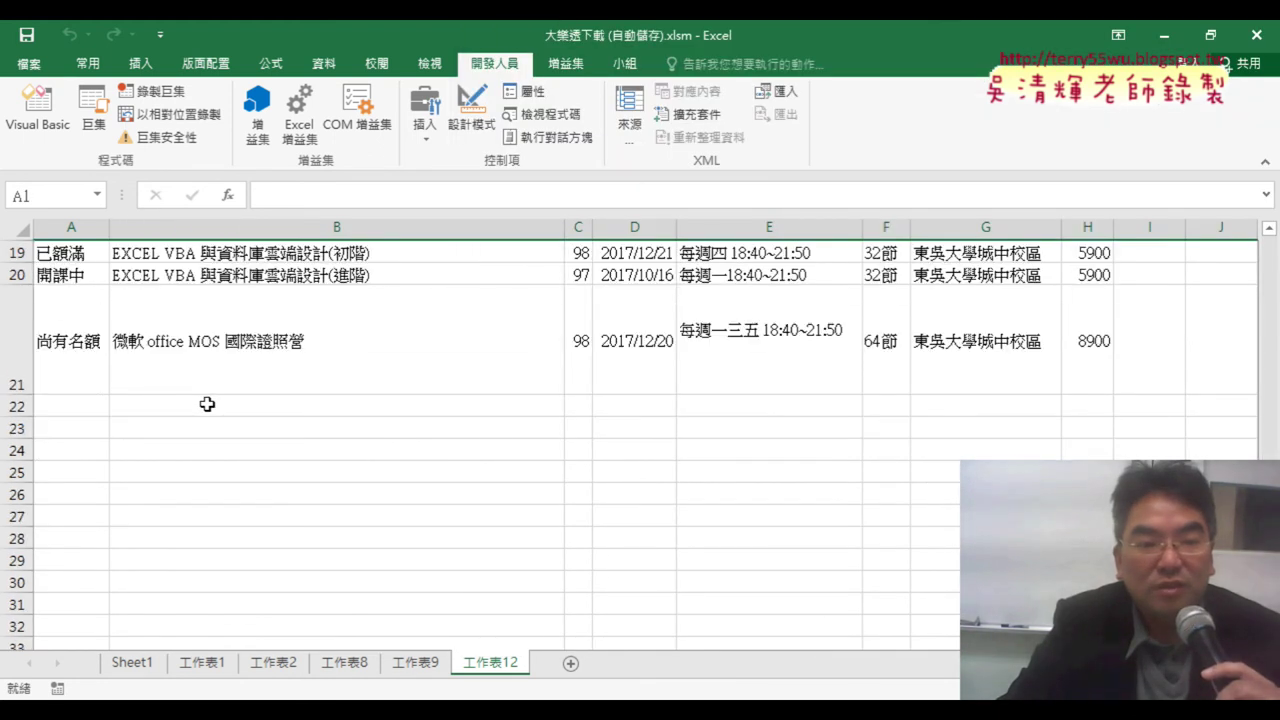
left_click(57, 369)
scroll(200, 391, "up", 2)
scroll(203, 394, "up", 3)
scroll(205, 396, "up", 1)
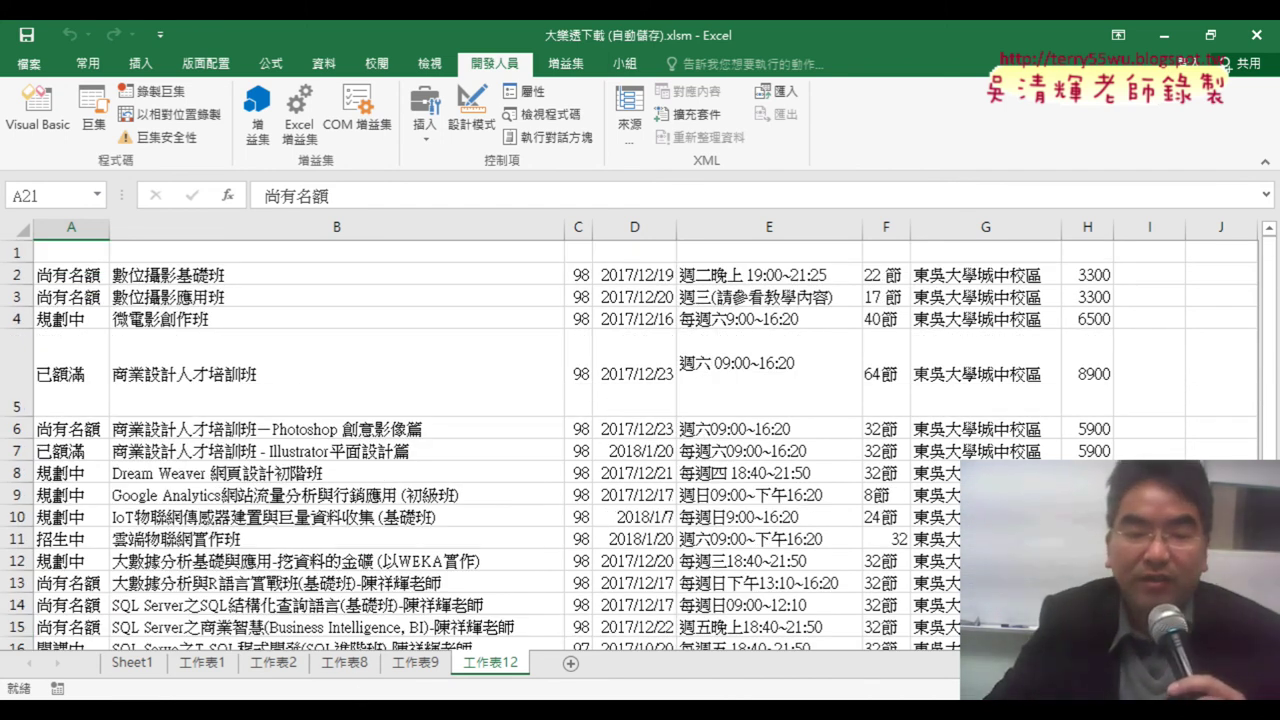
left_click(315, 600)
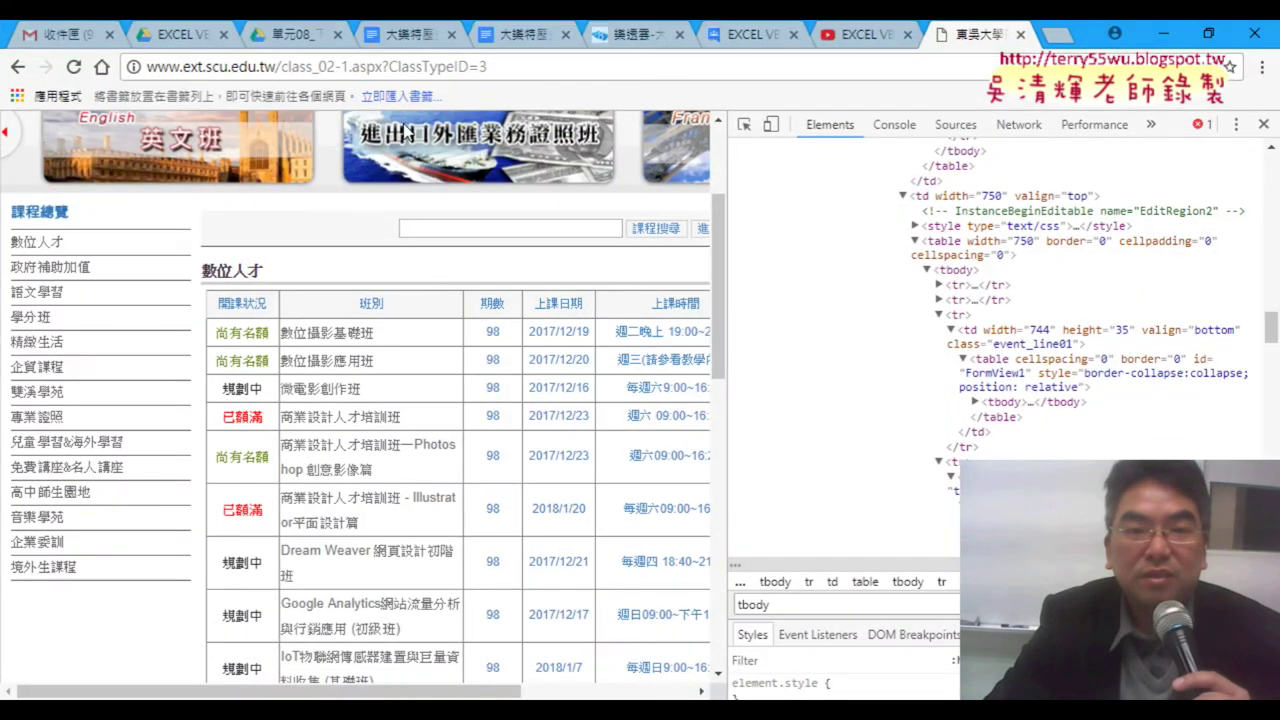
Step: Load the ClassTypeID=4 course category and close the developer tools
left_click(363, 67)
left_click(516, 66)
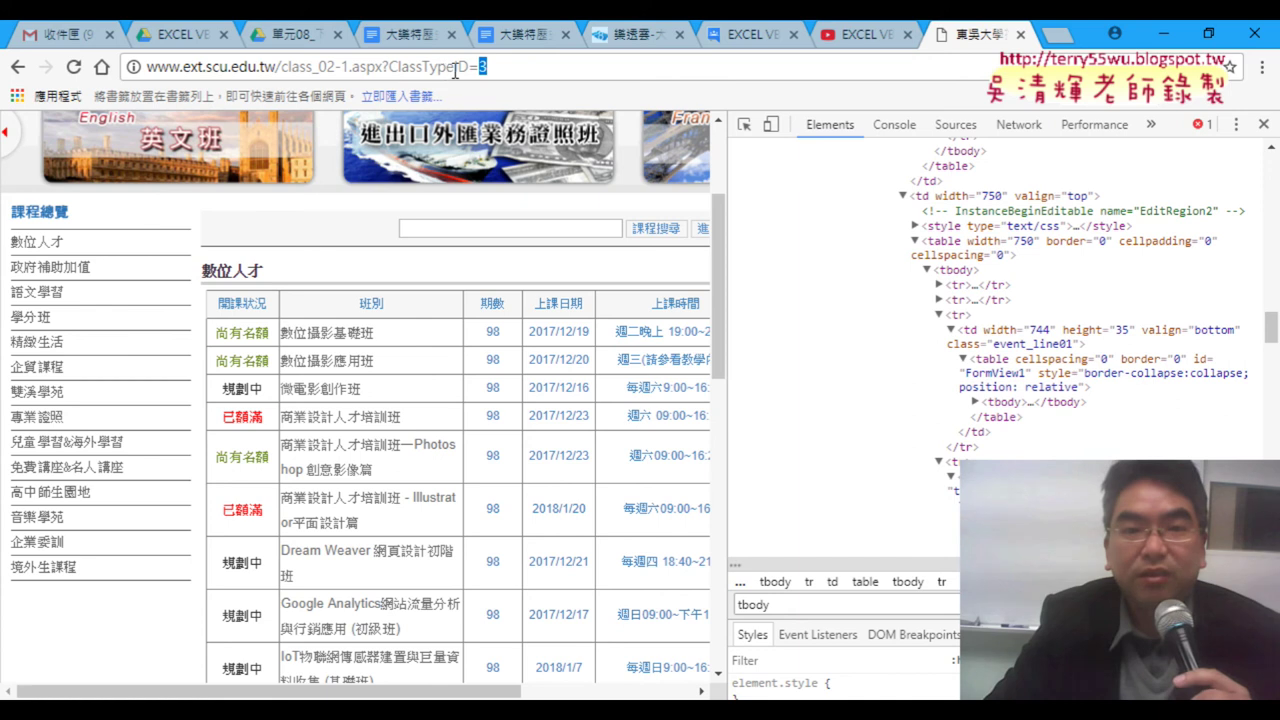
type("4")
key("Return")
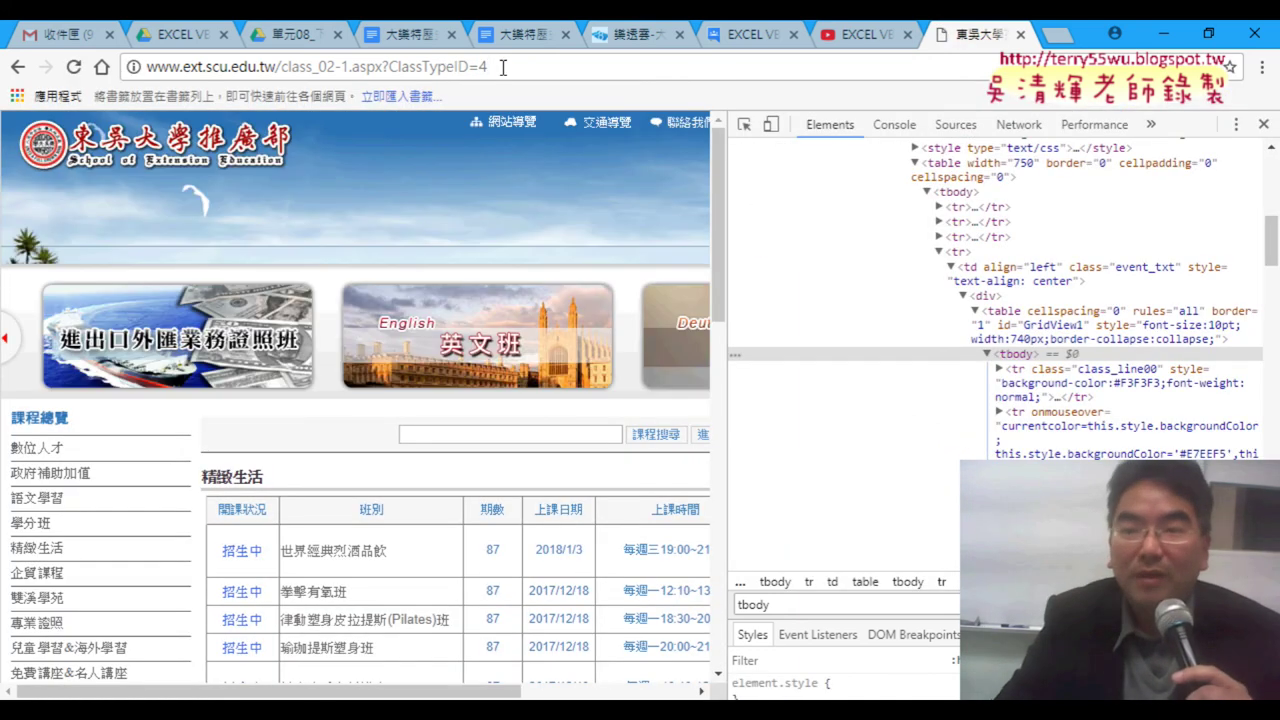
left_click(1264, 124)
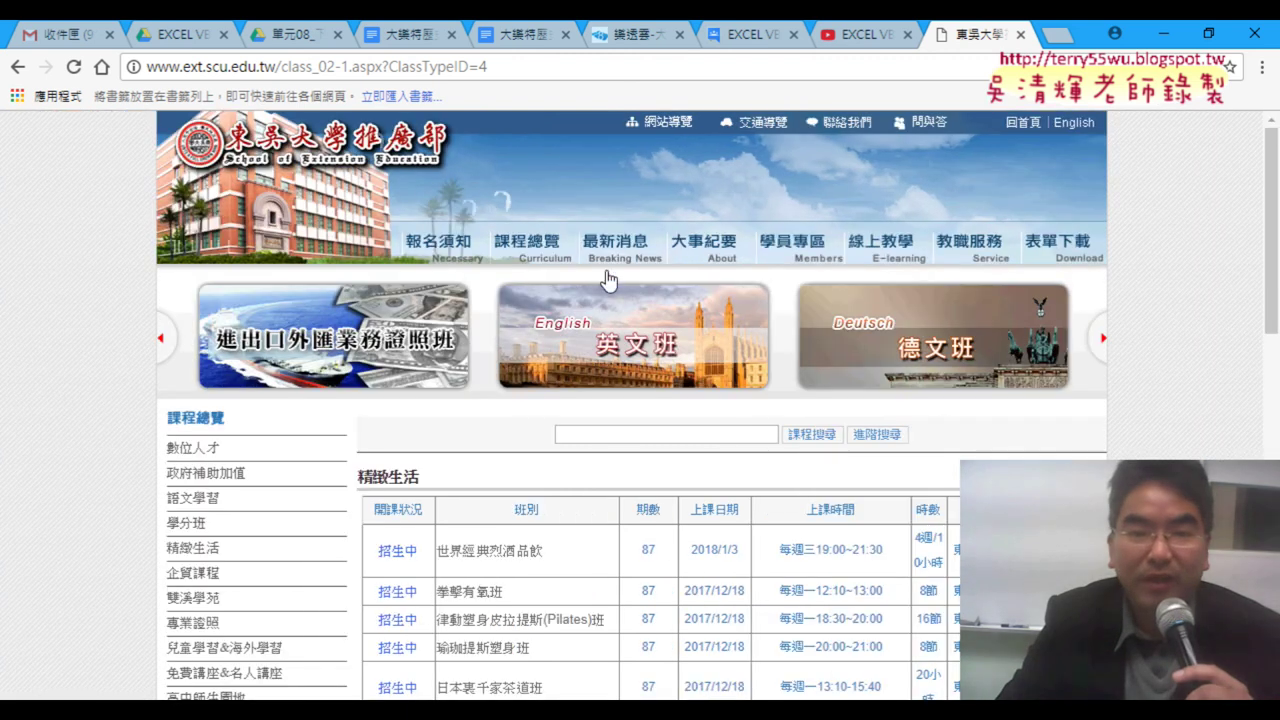
Step: Change the address to ClassTypeID=1, which reports 查無資料, and refocus Chrome
left_click(482, 67)
left_click(482, 67)
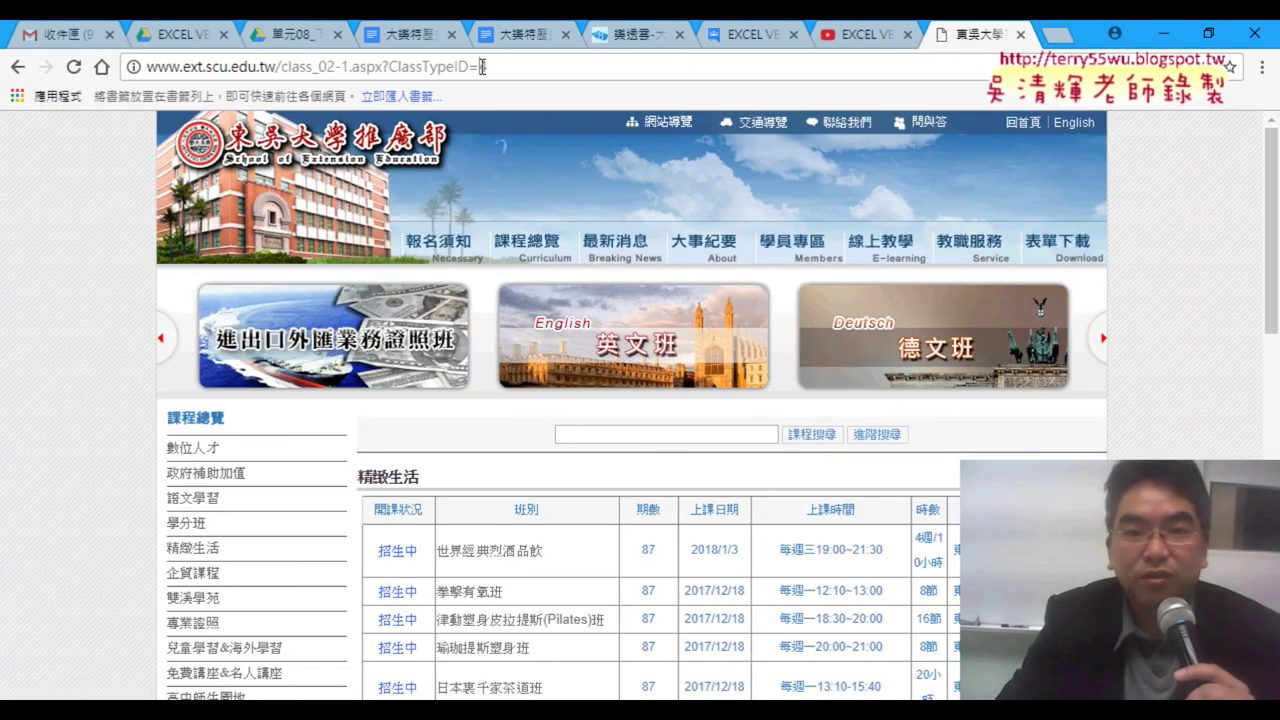
type("1")
key("Return")
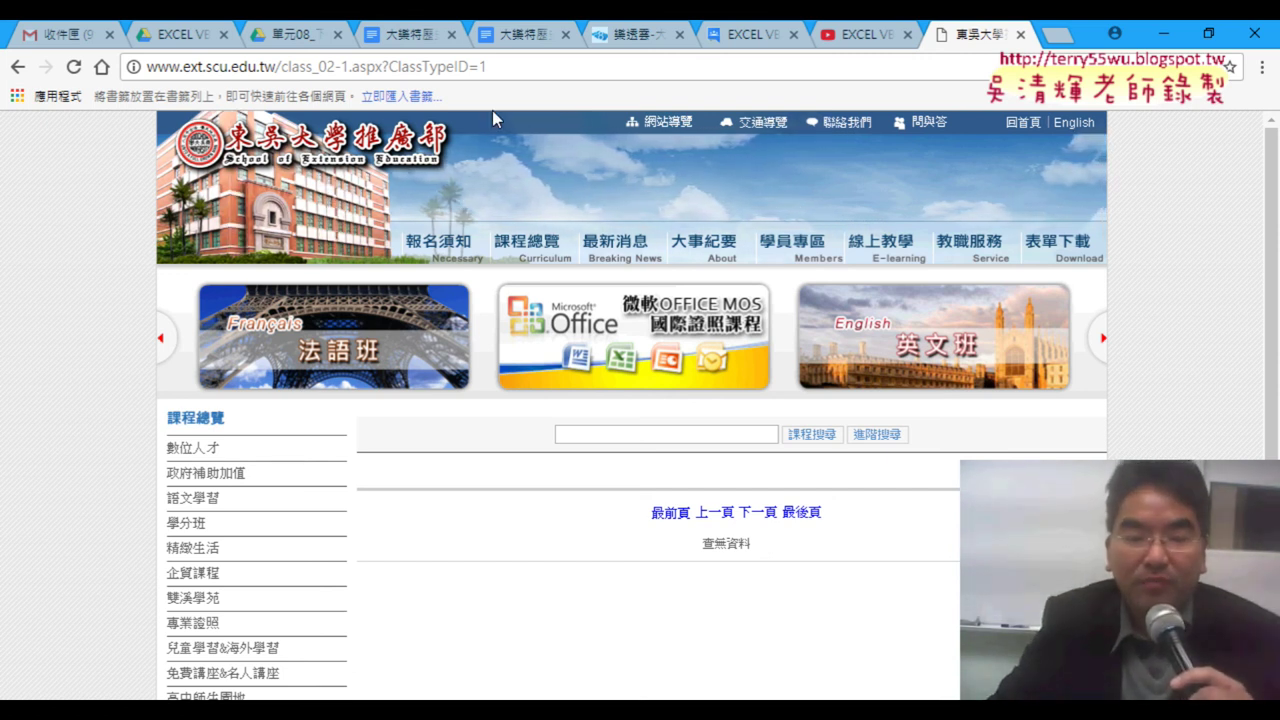
mouse_move(318, 710)
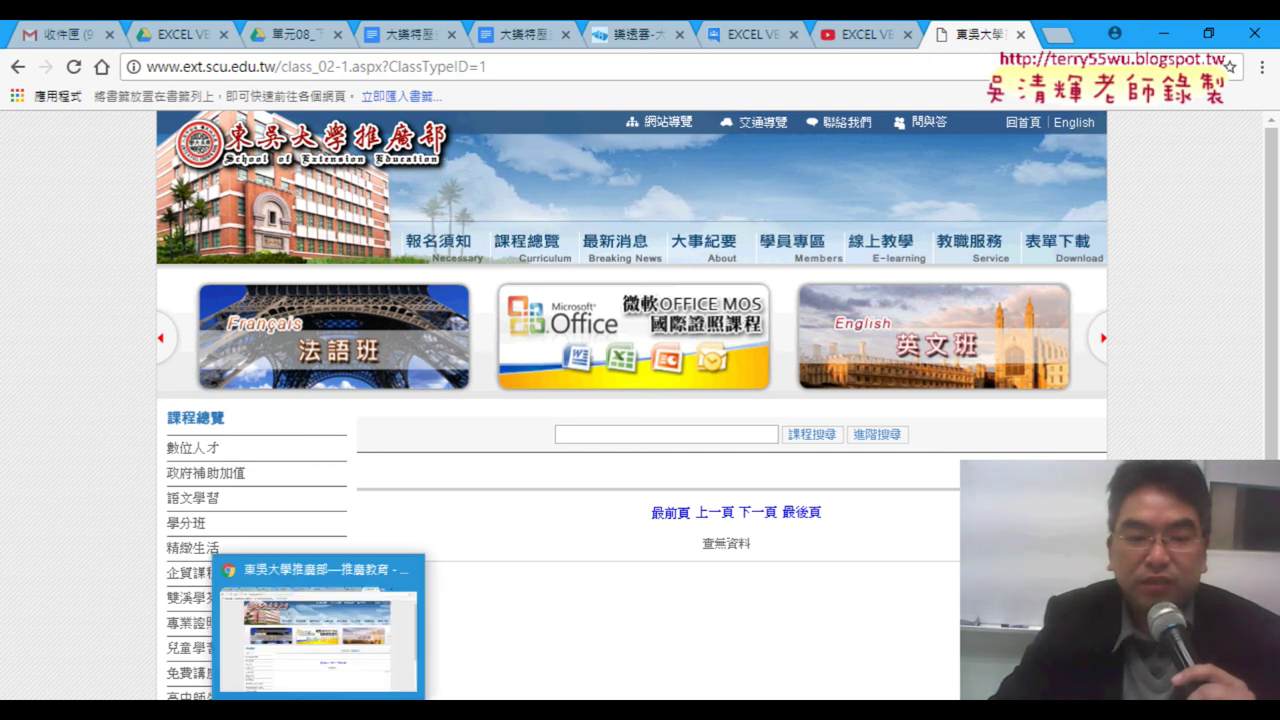
left_click(323, 665)
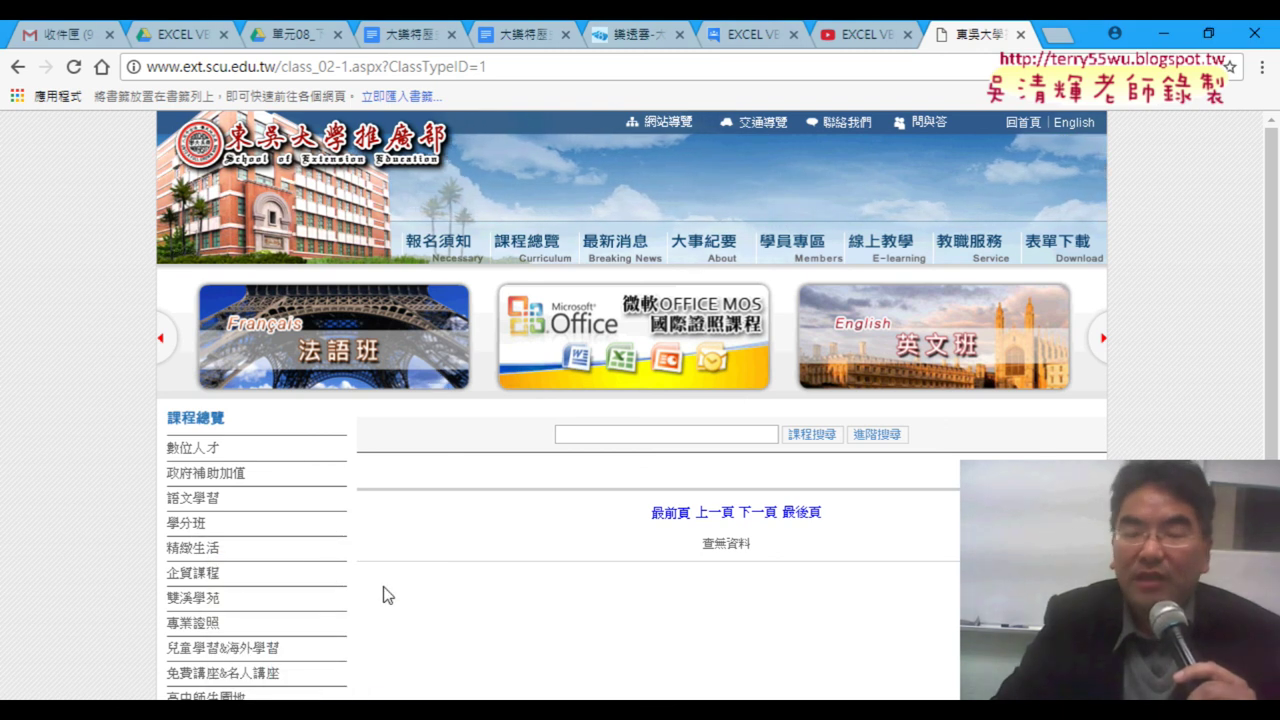